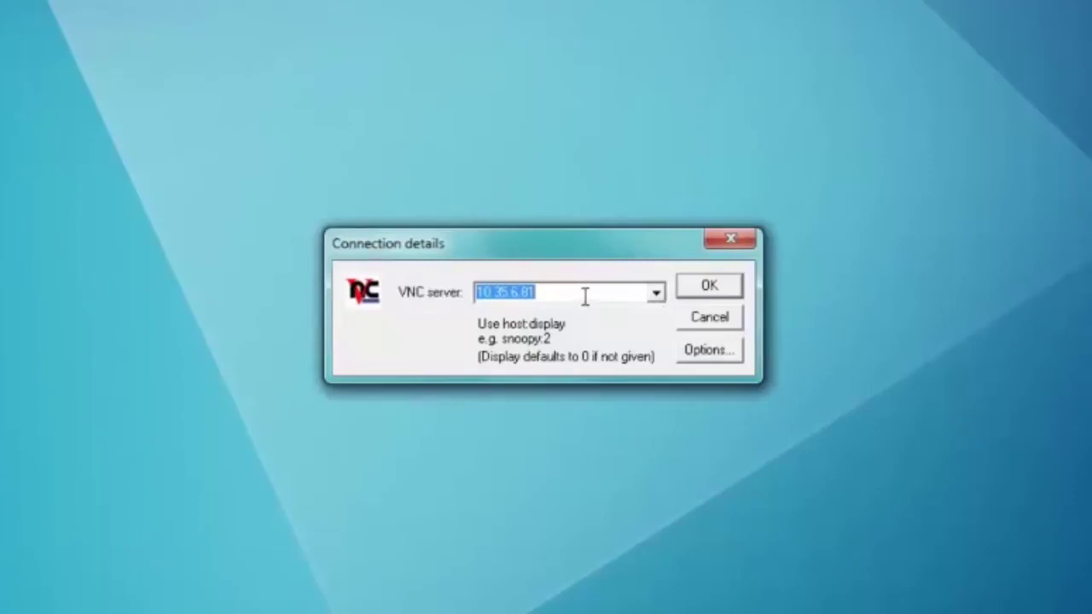
Connect TightVNC Viewer to the saved VNC server 10.35.6.81
click(657, 294)
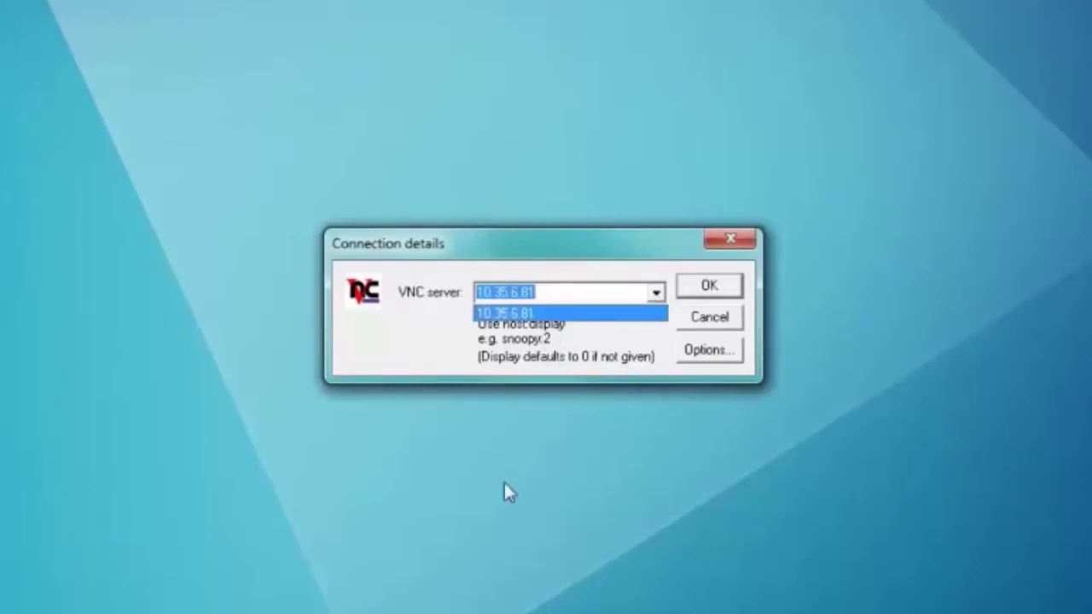
click(516, 312)
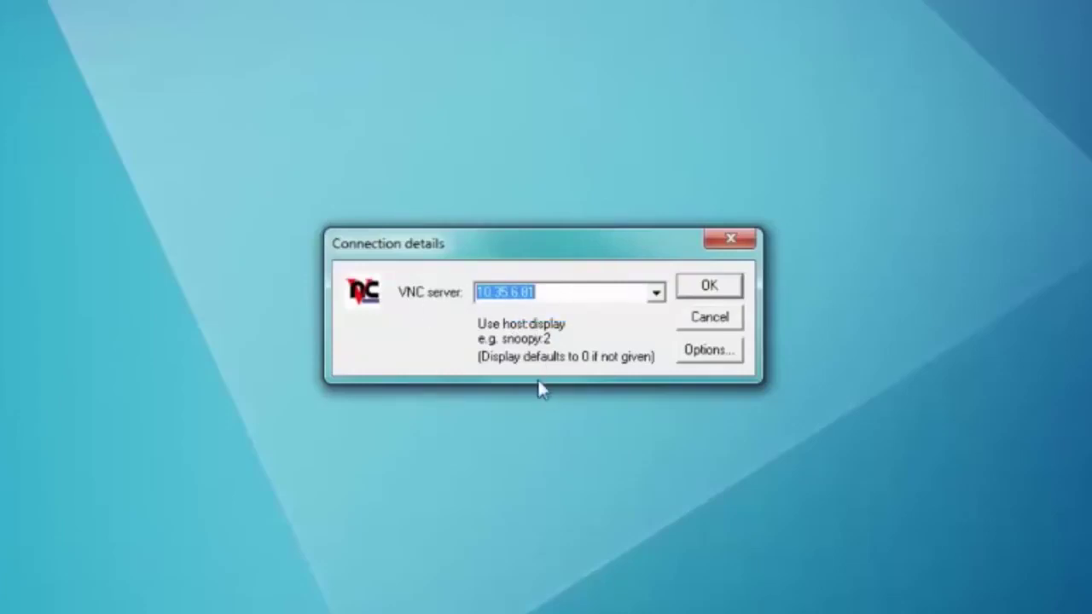
click(707, 291)
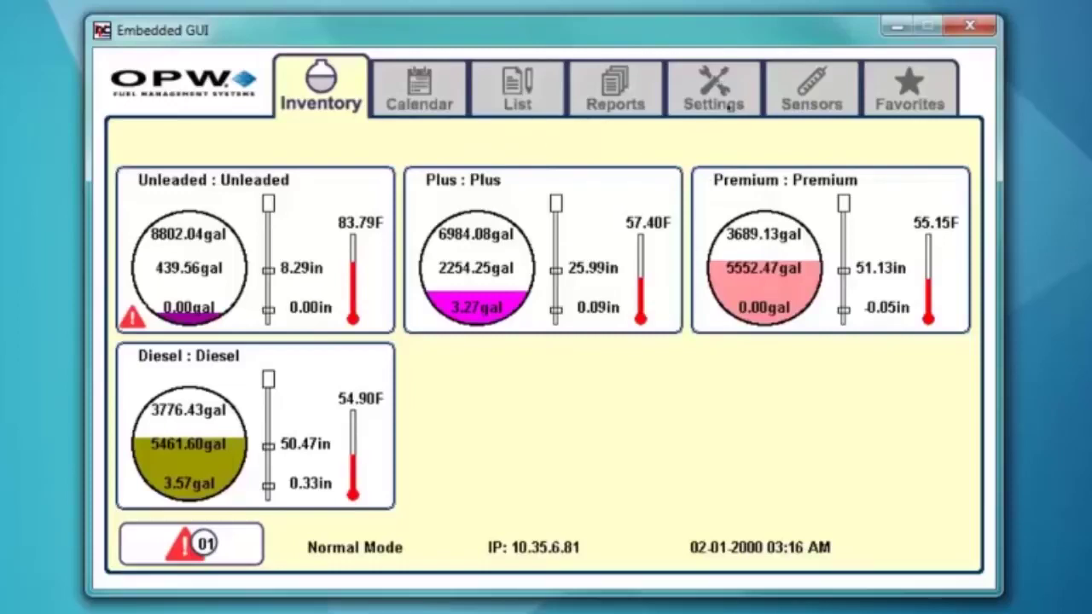
Once the tank inventory screen has loaded, go to the Settings tab
click(713, 86)
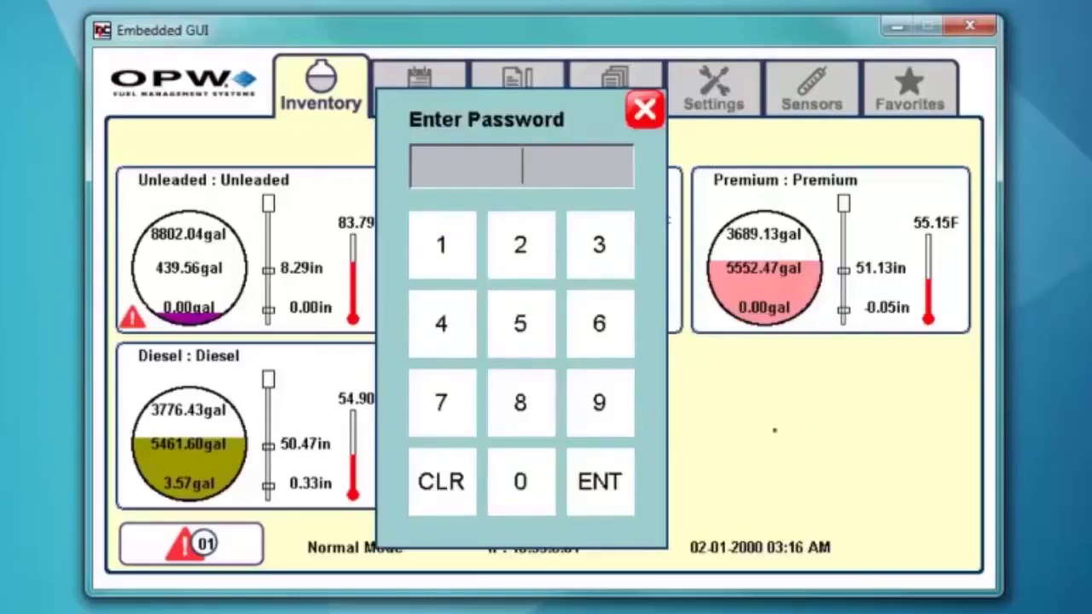
Enter the four-digit access password on the keypad to unlock Settings in Privilege Mode
click(442, 247)
click(521, 258)
click(611, 256)
click(512, 328)
click(603, 478)
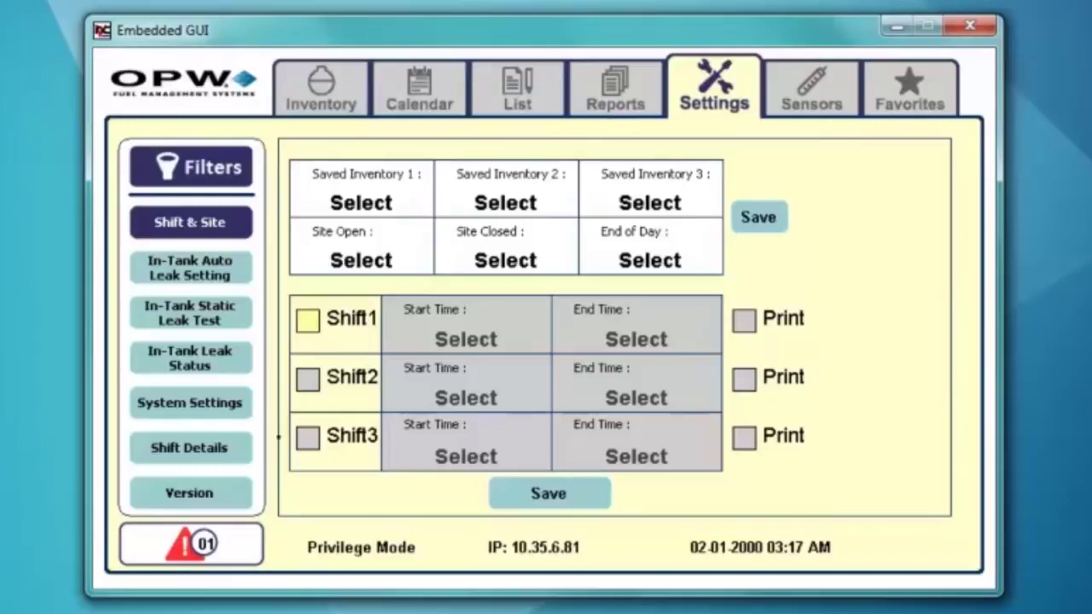
In System Settings, set the current time to 04:46 PM
click(190, 403)
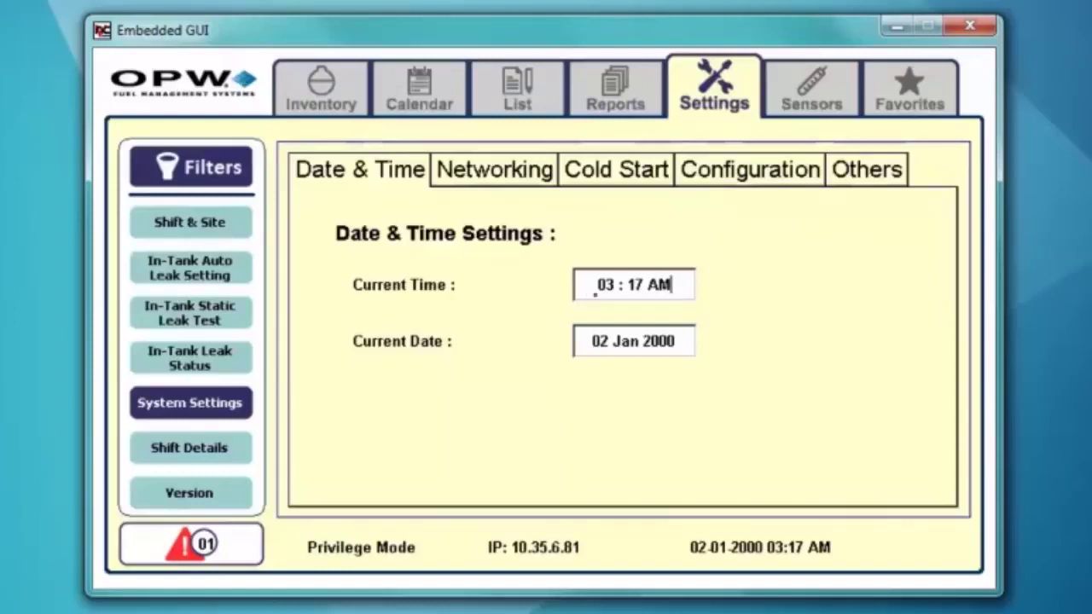
click(609, 285)
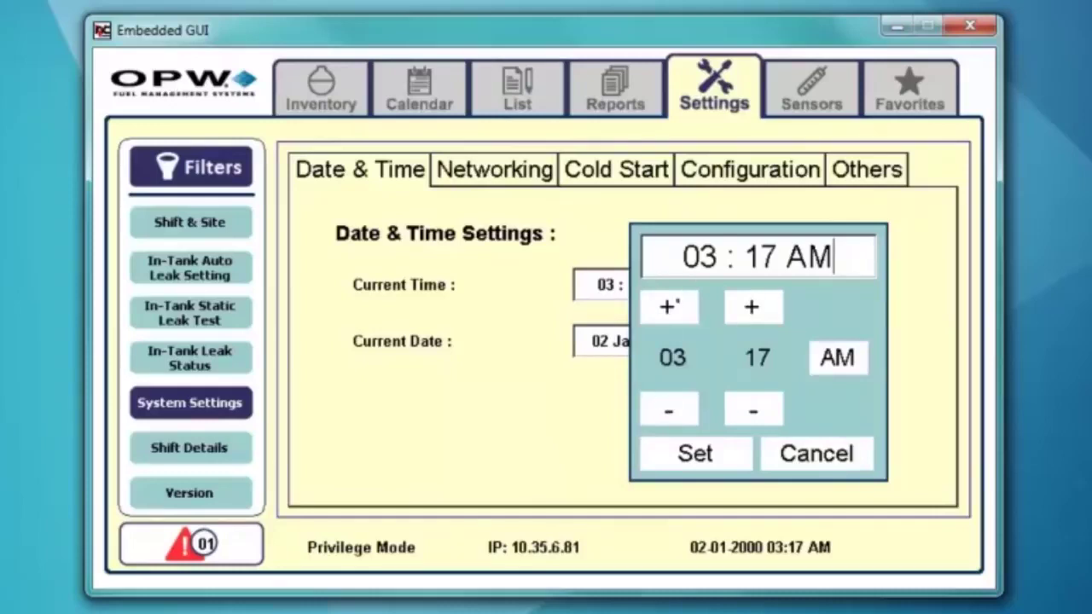
click(670, 307)
click(671, 308)
click(667, 410)
click(754, 307)
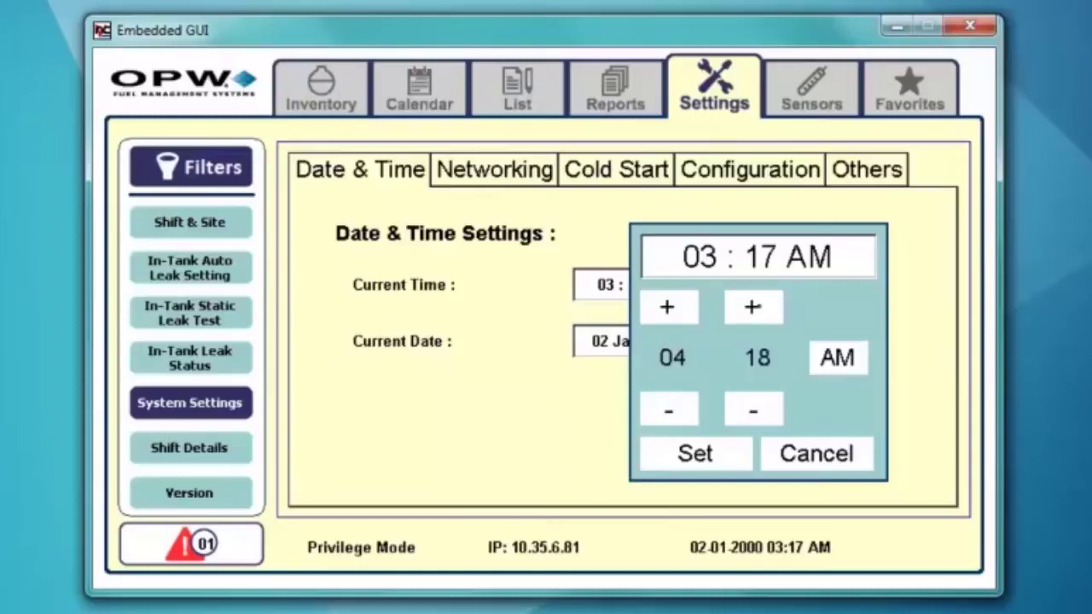
drag(752, 307, 751, 309)
click(841, 372)
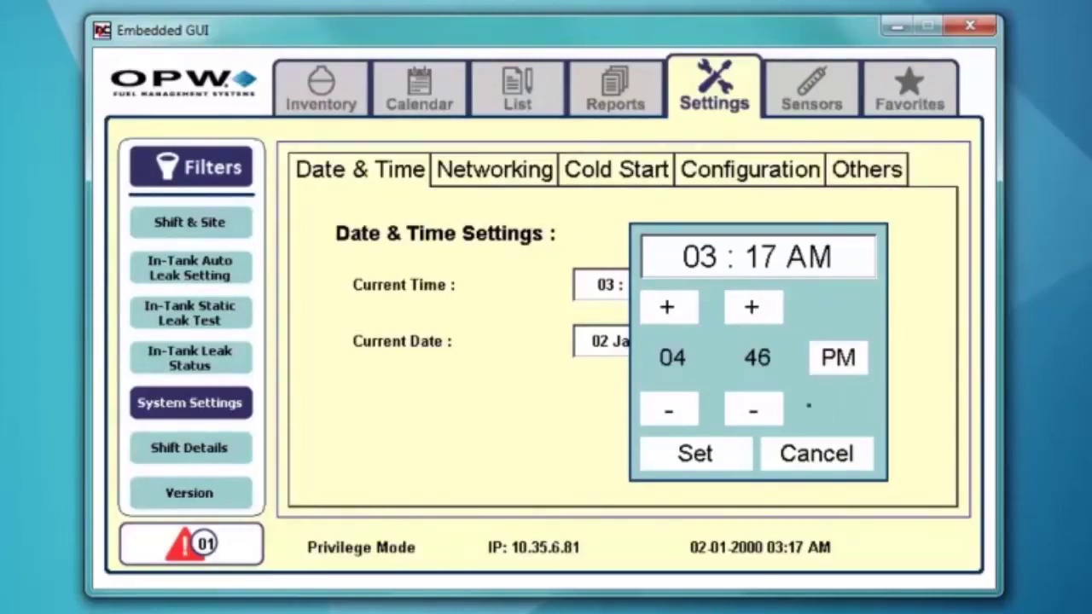
click(690, 461)
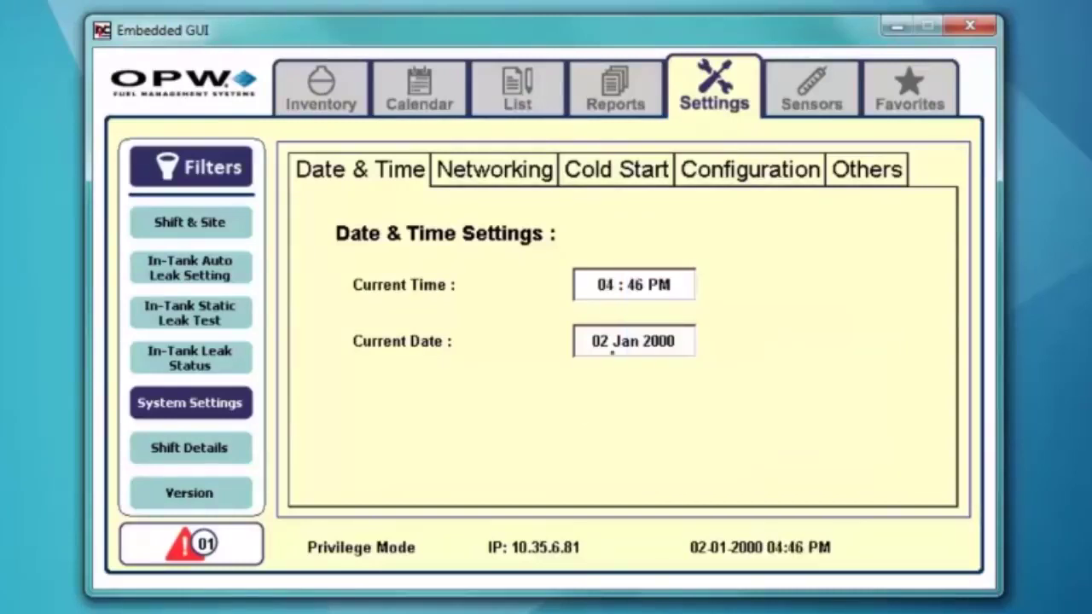
Set the current date to 21 May 2014, then switch to the Networking settings
click(627, 348)
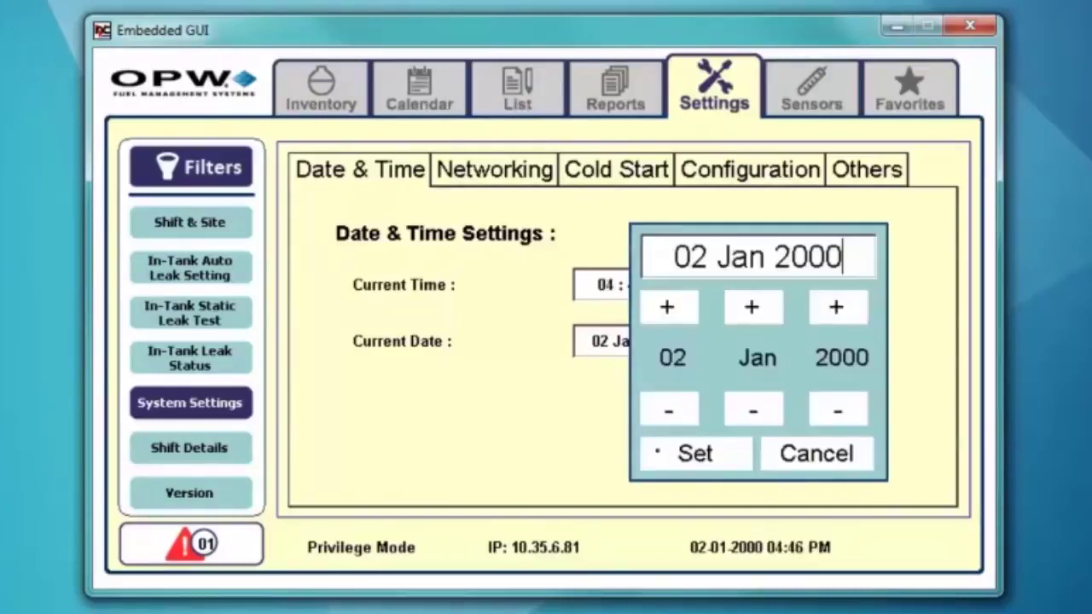
click(668, 307)
click(668, 307)
click(668, 307)
click(667, 307)
click(668, 308)
click(668, 307)
click(667, 307)
click(667, 307)
click(668, 307)
click(668, 307)
click(668, 307)
click(667, 307)
click(667, 308)
click(674, 413)
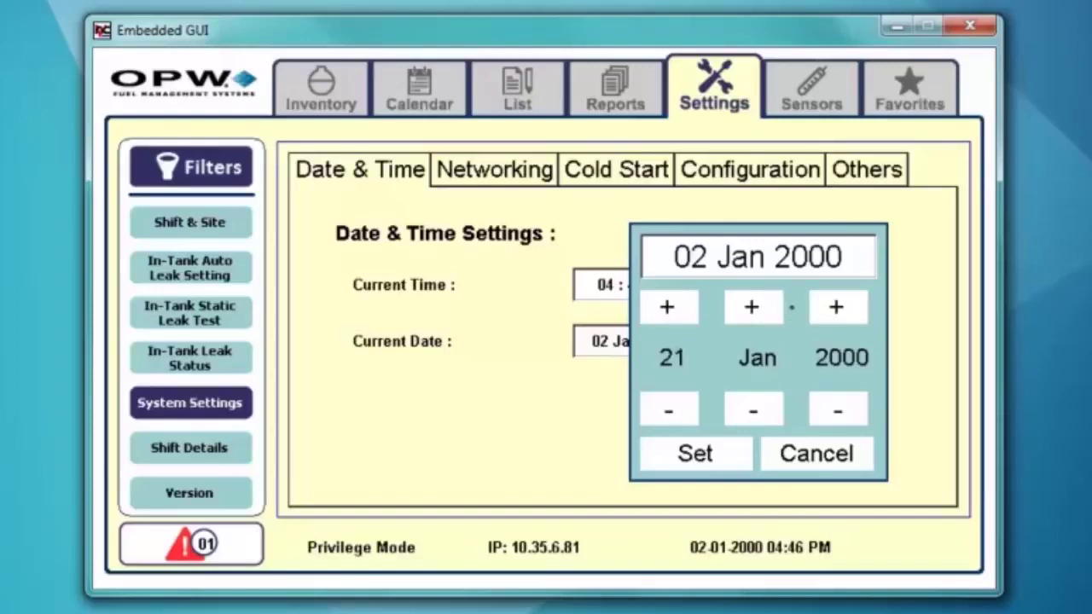
click(754, 309)
click(753, 309)
click(754, 309)
click(753, 309)
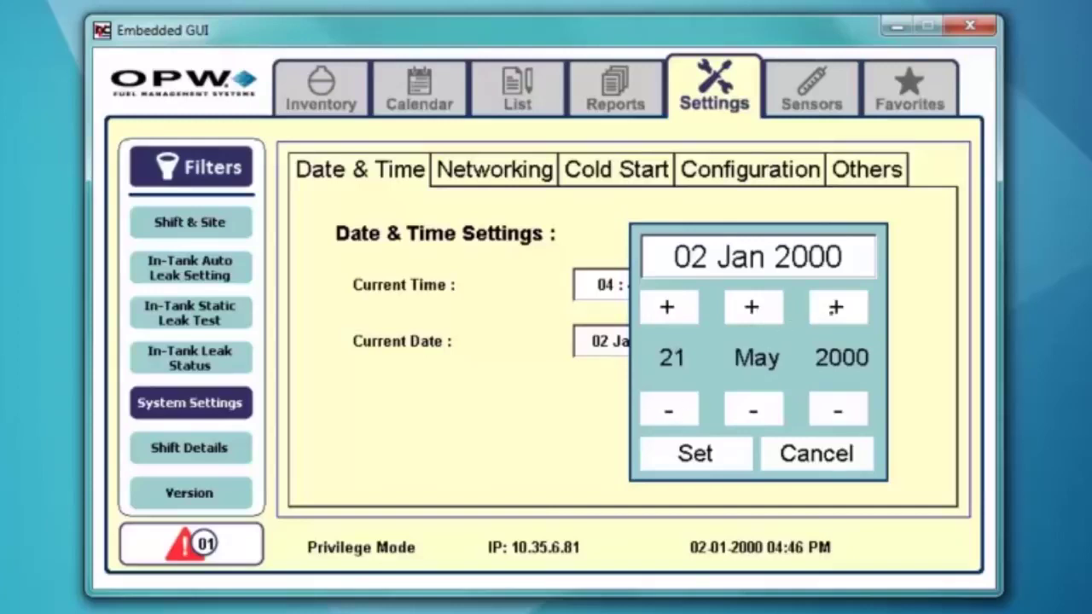
click(834, 309)
click(834, 309)
click(834, 309)
click(834, 309)
click(834, 309)
click(834, 308)
click(834, 309)
click(835, 309)
click(834, 308)
click(834, 309)
click(835, 308)
click(834, 309)
click(834, 309)
click(834, 309)
click(697, 457)
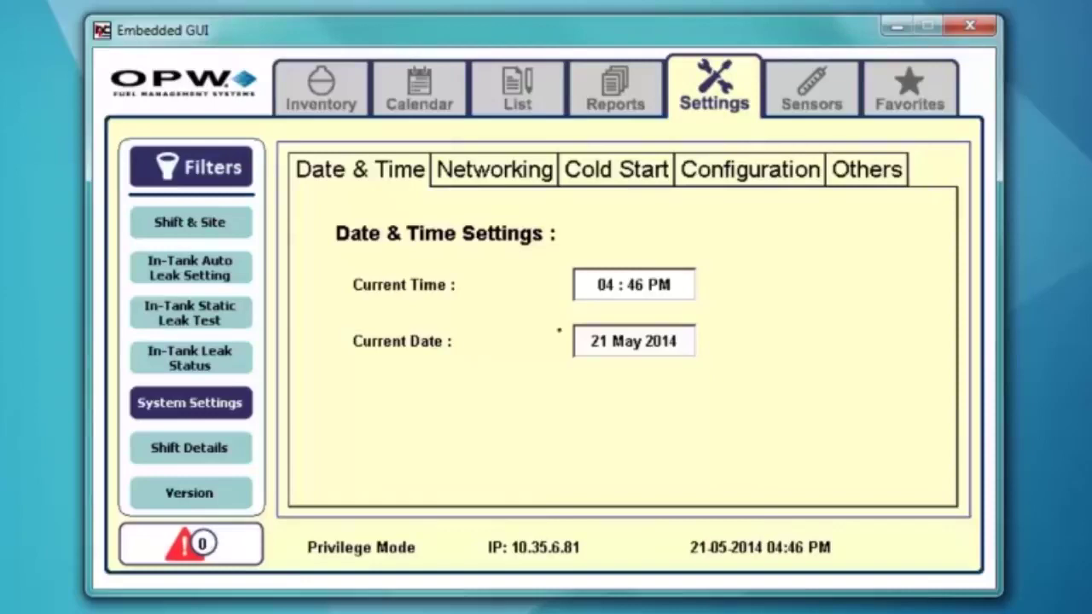
key(ctrl+Tab)
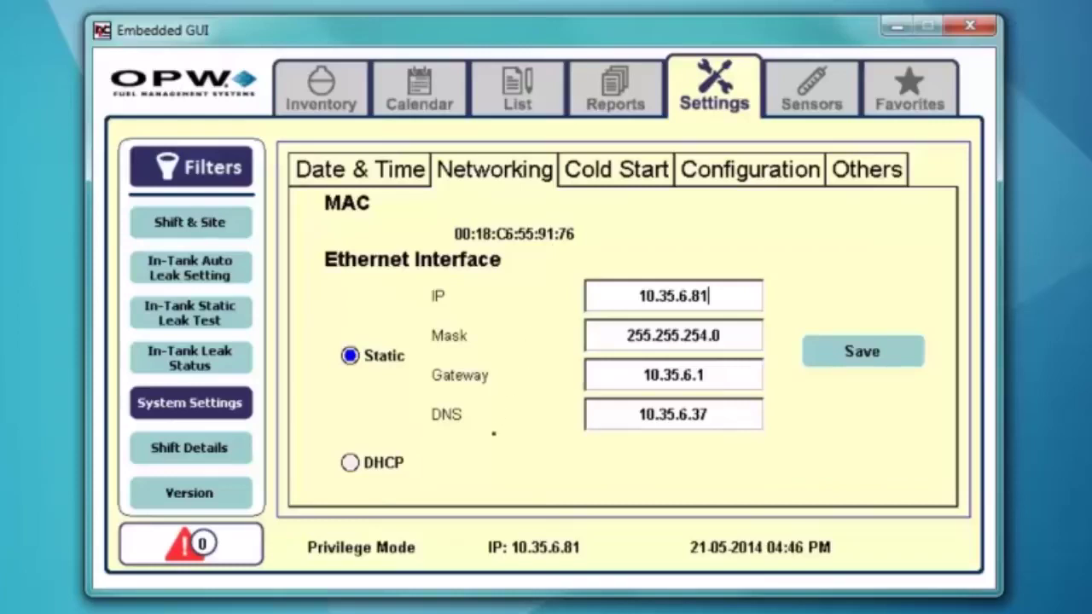
On the Cold Start page, decline the factory data reset, then show the Configuration options
click(615, 169)
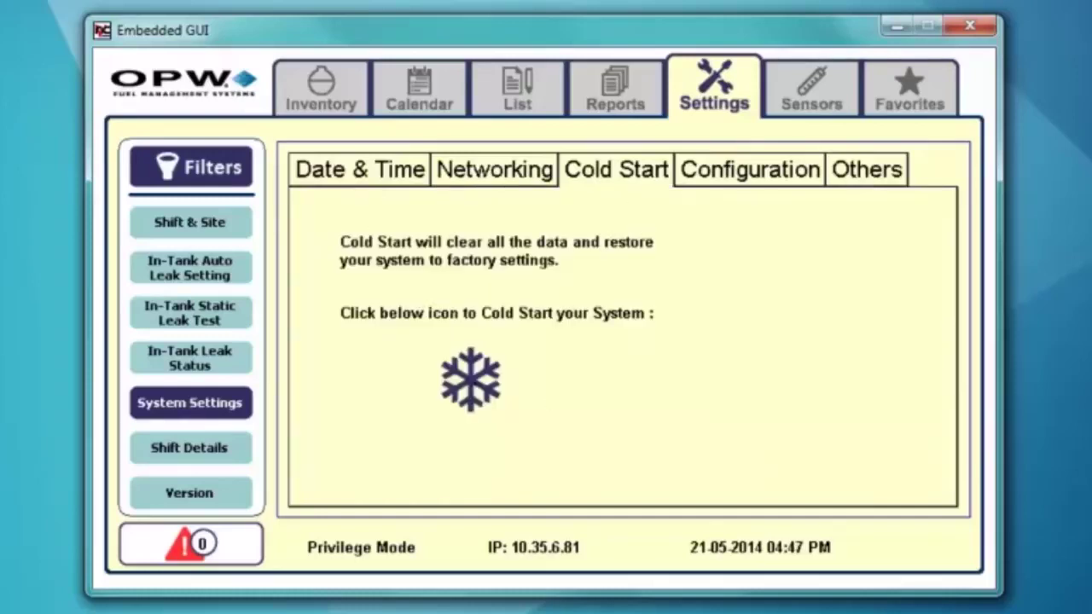
click(488, 377)
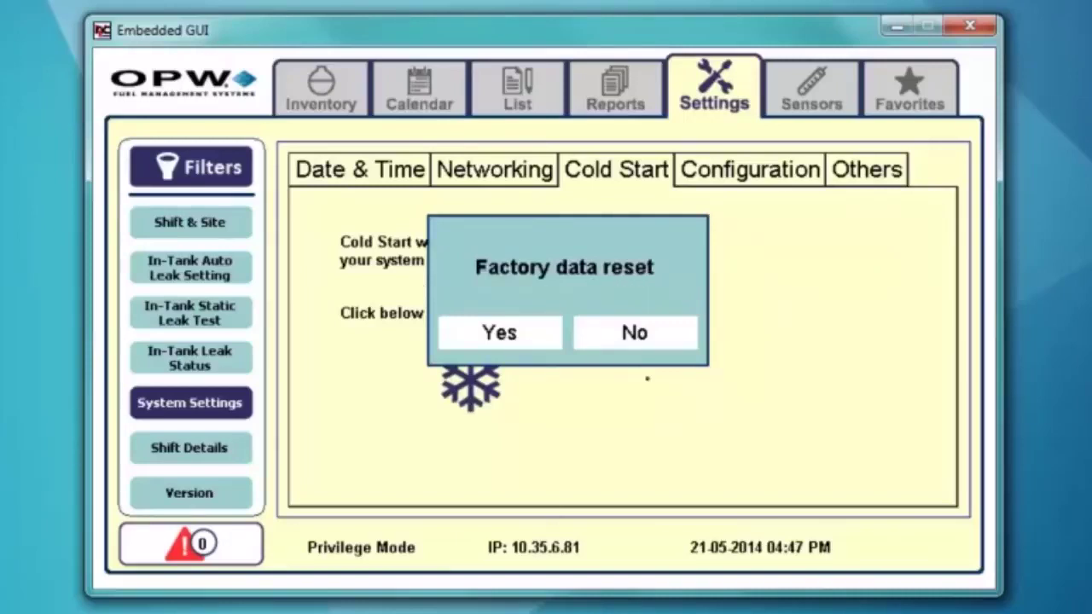
click(622, 342)
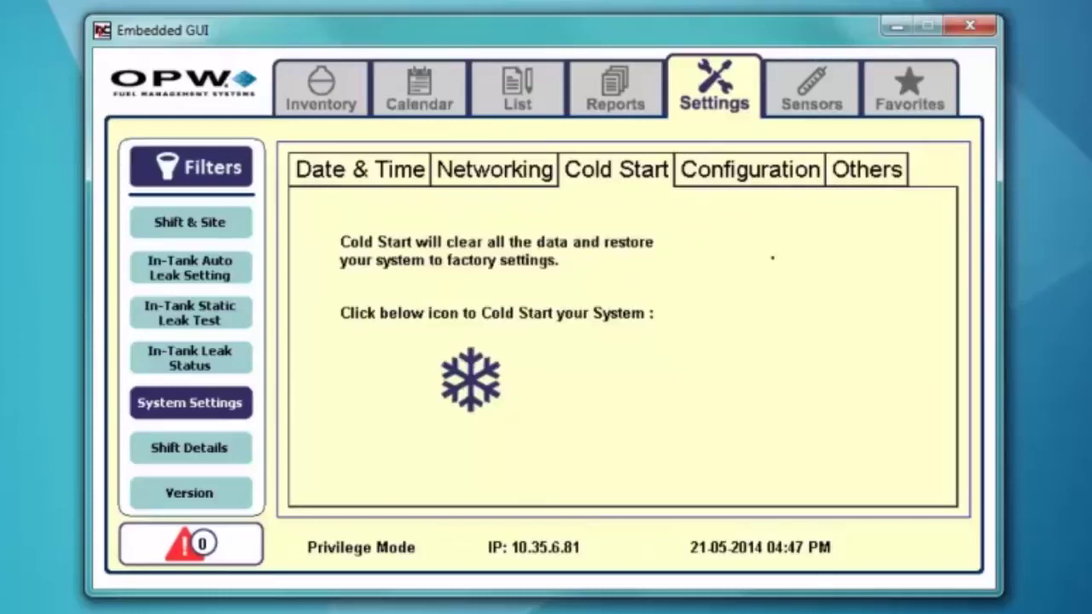
click(741, 173)
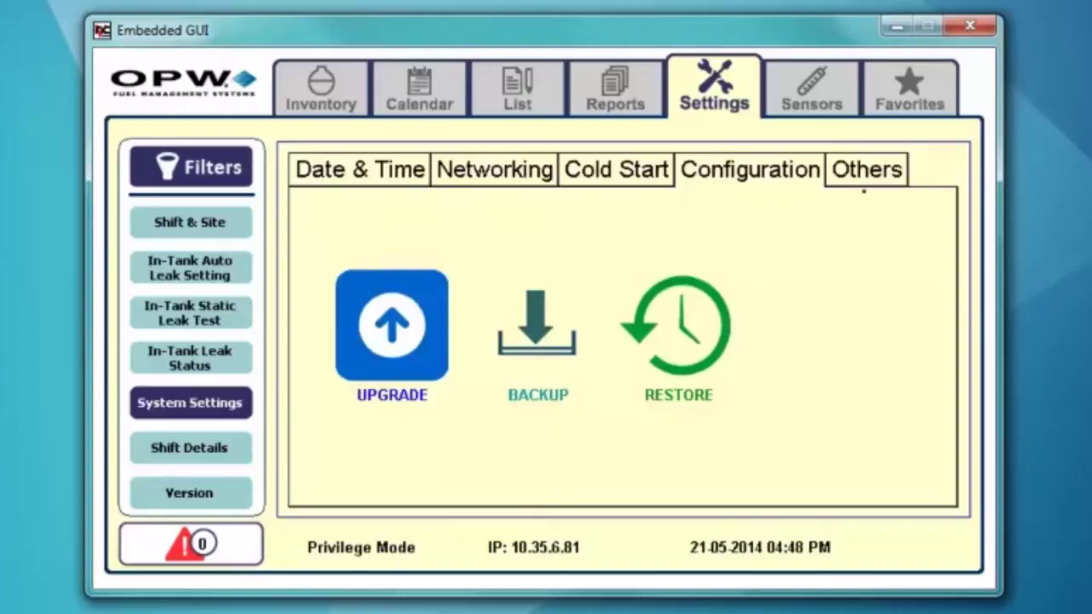
Show the Others page with Back Light Off Time and Login Timeout at 05 min
click(875, 159)
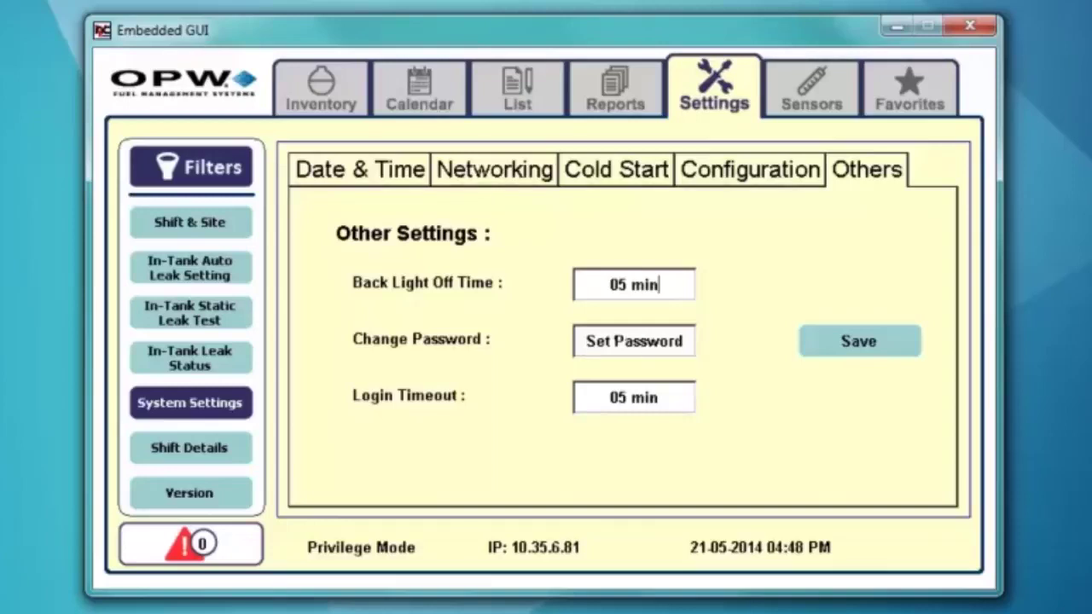
Set a new five-digit access password and save the Others settings
click(647, 339)
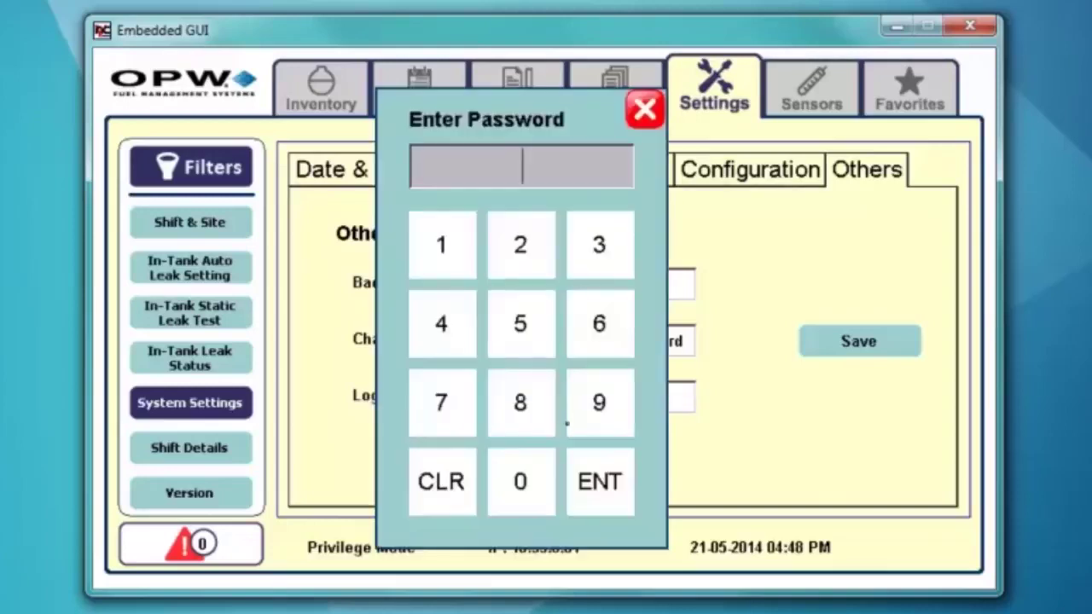
click(444, 252)
click(524, 252)
click(578, 249)
click(550, 325)
click(596, 397)
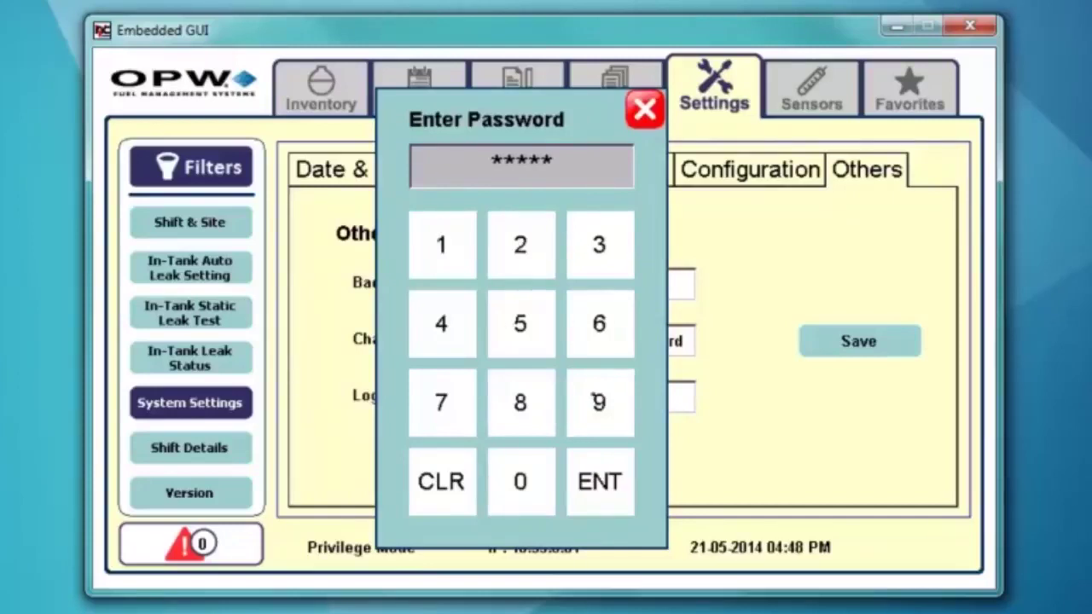
click(609, 484)
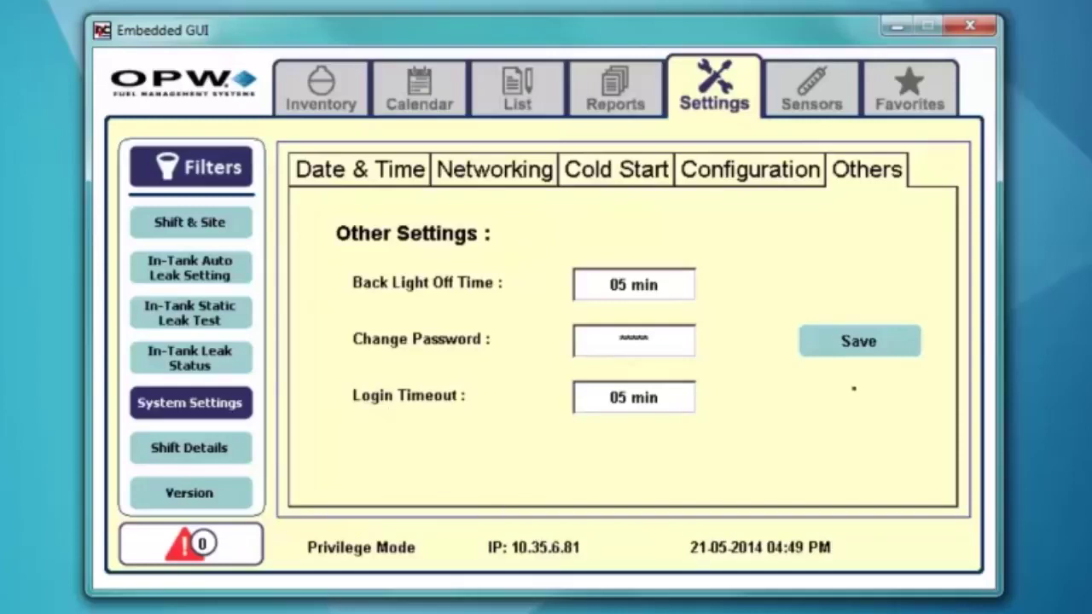
click(827, 367)
click(550, 343)
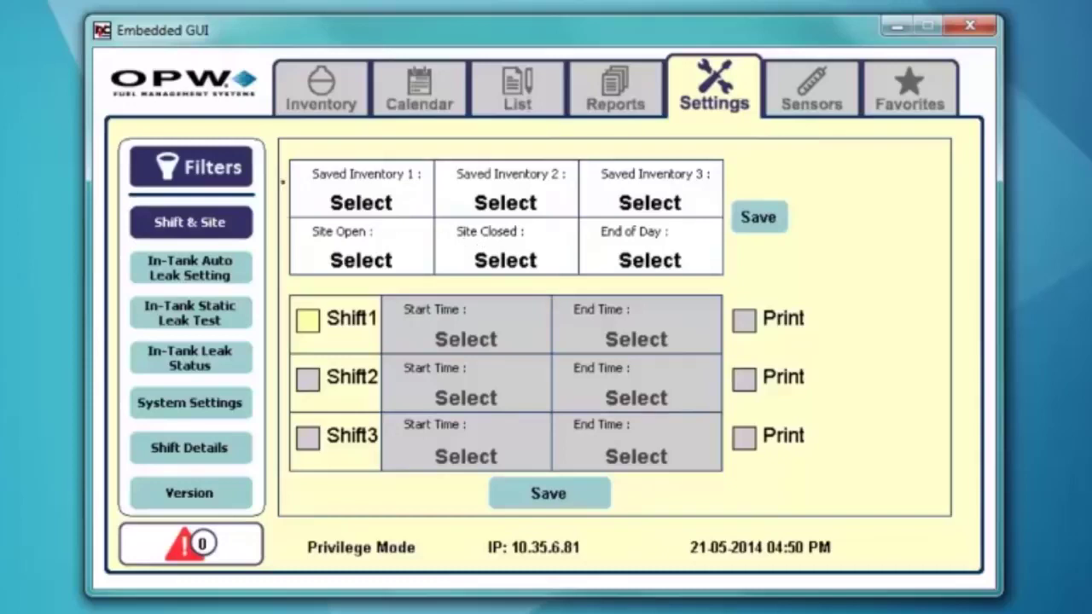
Set the Saved Inventory 1 time to 06:00 AM
click(378, 194)
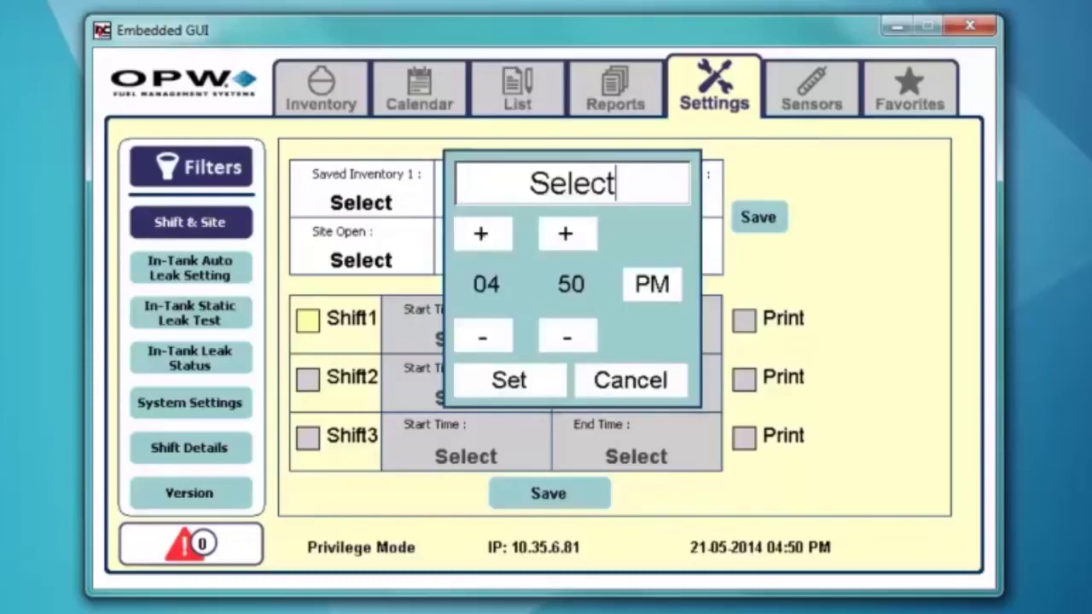
click(479, 235)
click(480, 235)
click(483, 233)
click(480, 334)
click(564, 234)
click(564, 234)
click(564, 234)
click(565, 233)
click(565, 234)
click(564, 234)
click(564, 234)
click(564, 234)
click(564, 234)
click(564, 234)
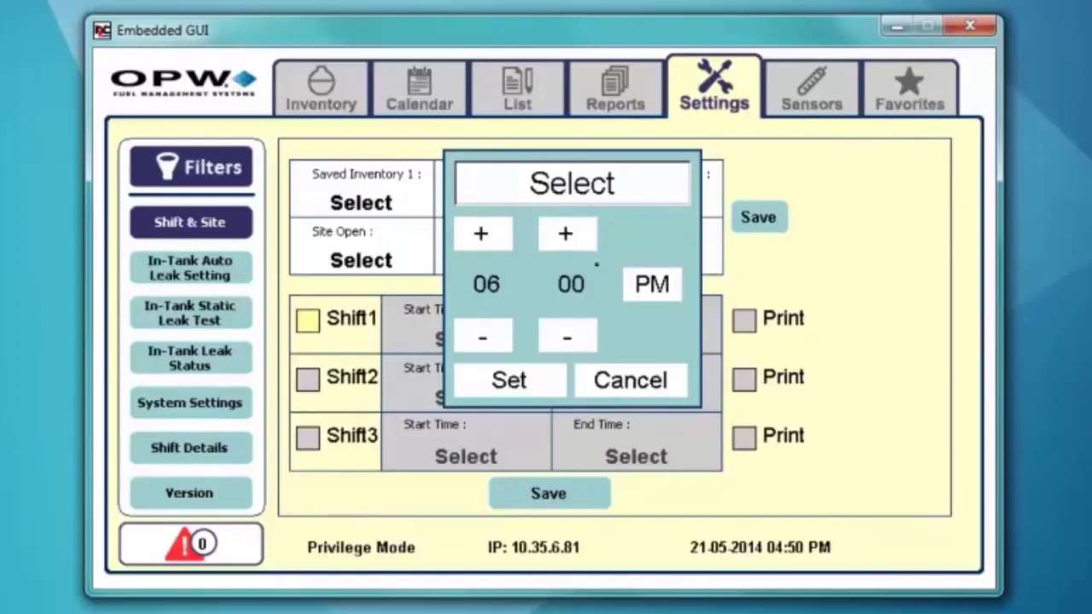
click(652, 284)
click(509, 380)
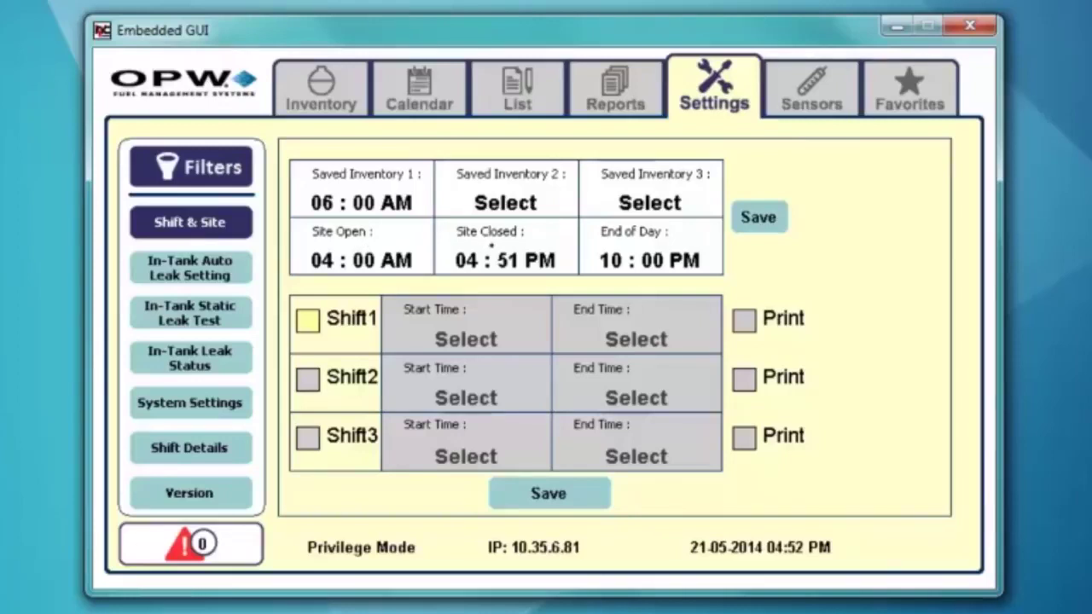
Set the Site Closed time to 12:00 AM and save the site times
click(489, 246)
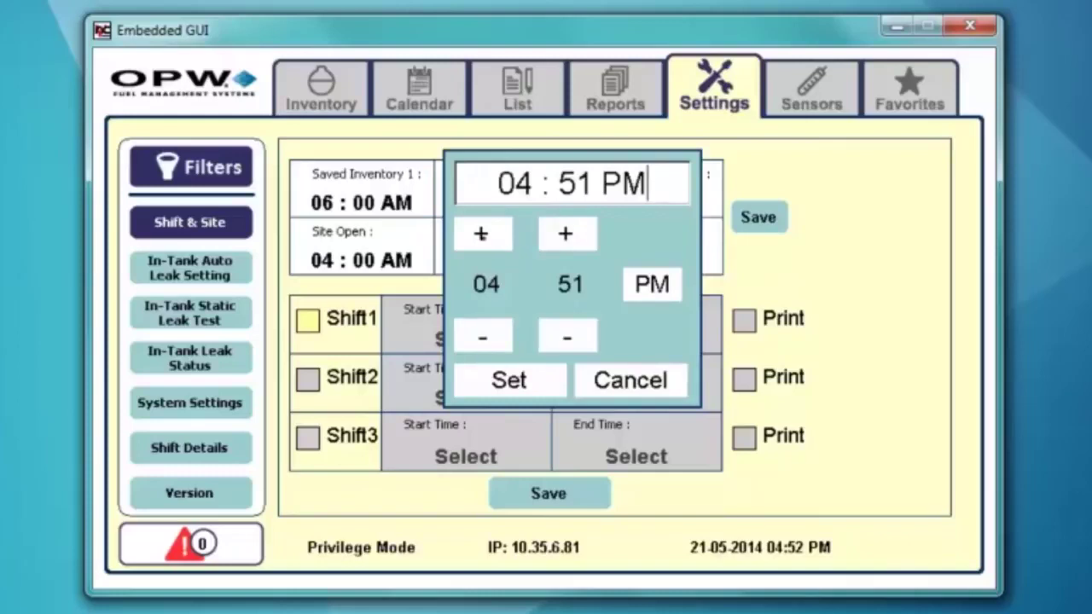
click(616, 377)
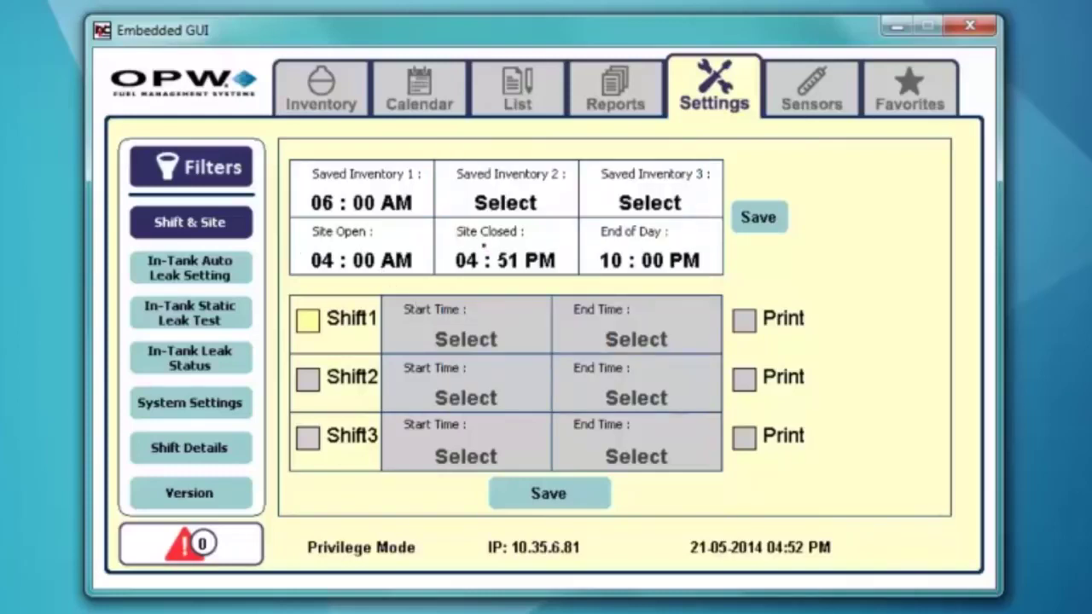
click(490, 243)
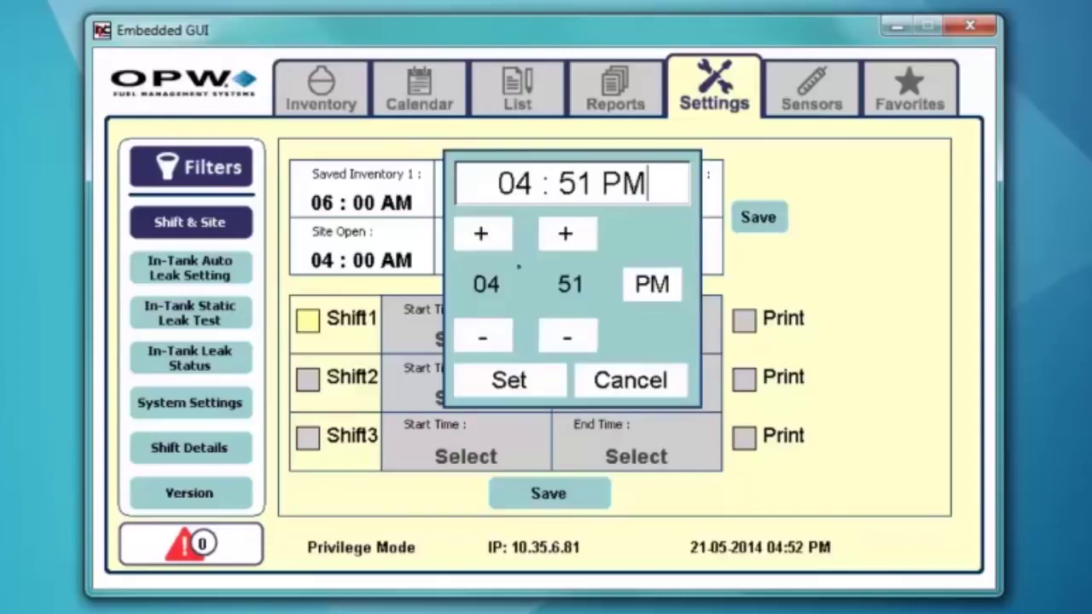
click(481, 234)
click(481, 234)
click(481, 234)
click(481, 233)
click(481, 234)
click(481, 234)
click(481, 234)
click(481, 233)
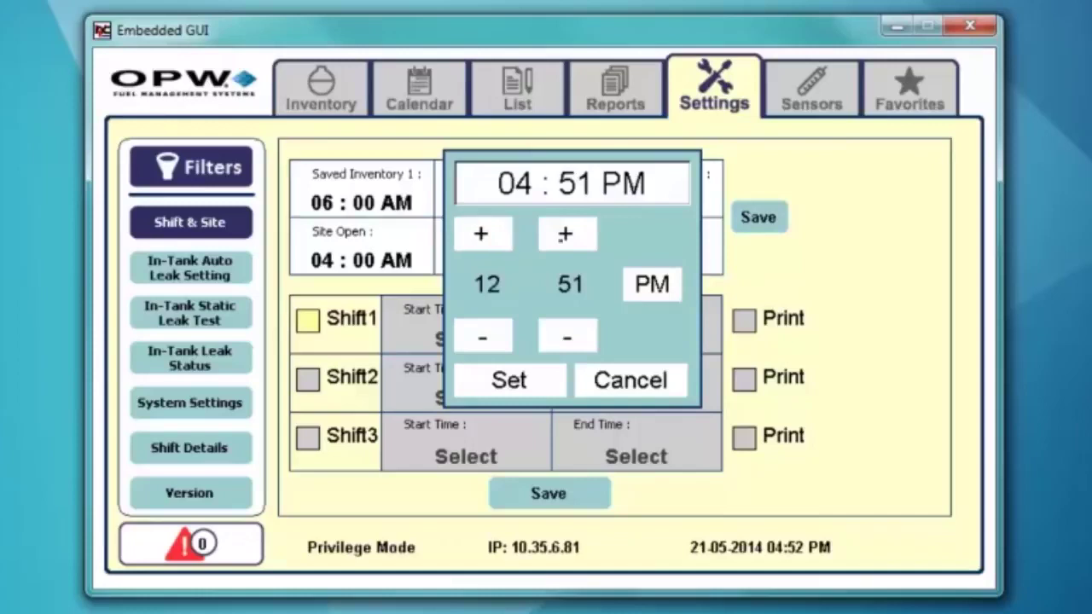
click(563, 236)
click(562, 236)
click(563, 236)
click(563, 236)
click(563, 236)
click(563, 237)
click(563, 236)
click(563, 236)
click(562, 237)
click(651, 290)
click(528, 388)
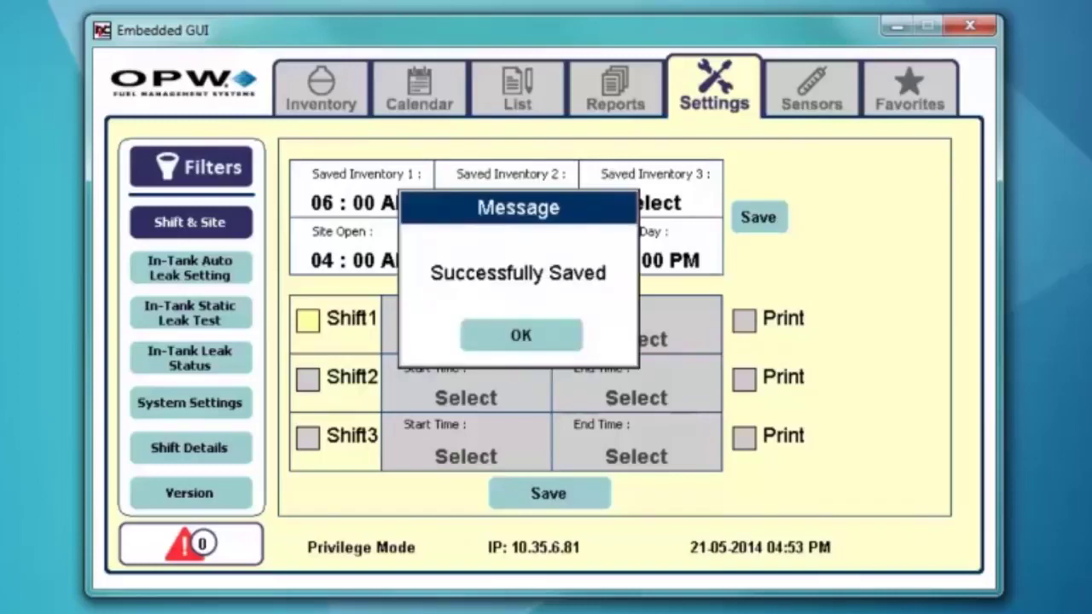
click(526, 337)
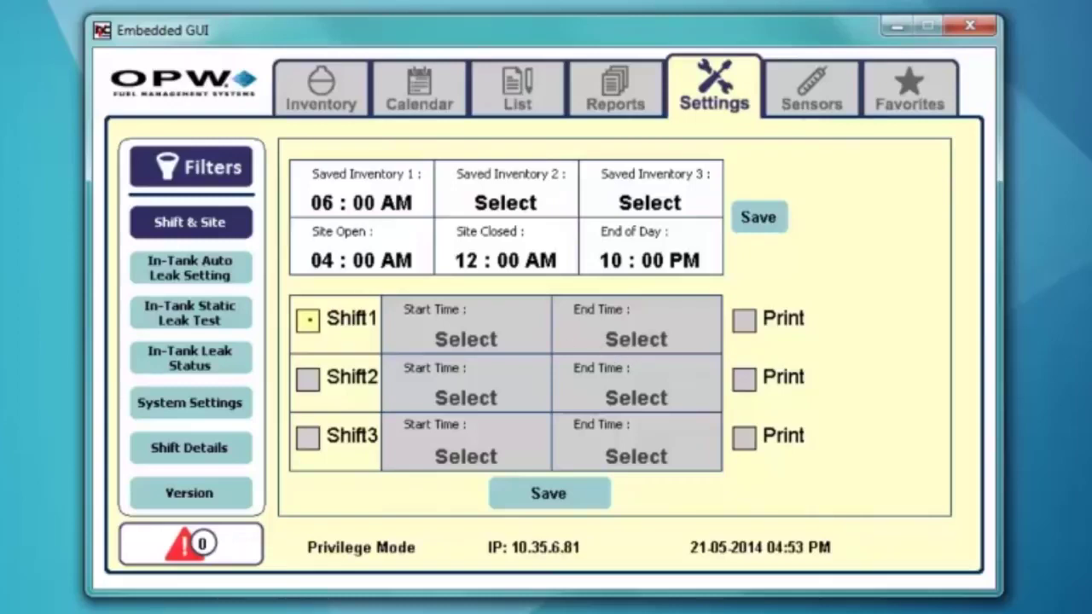
Enable Shift1 and set its start time to 04:00 AM
click(308, 320)
click(466, 338)
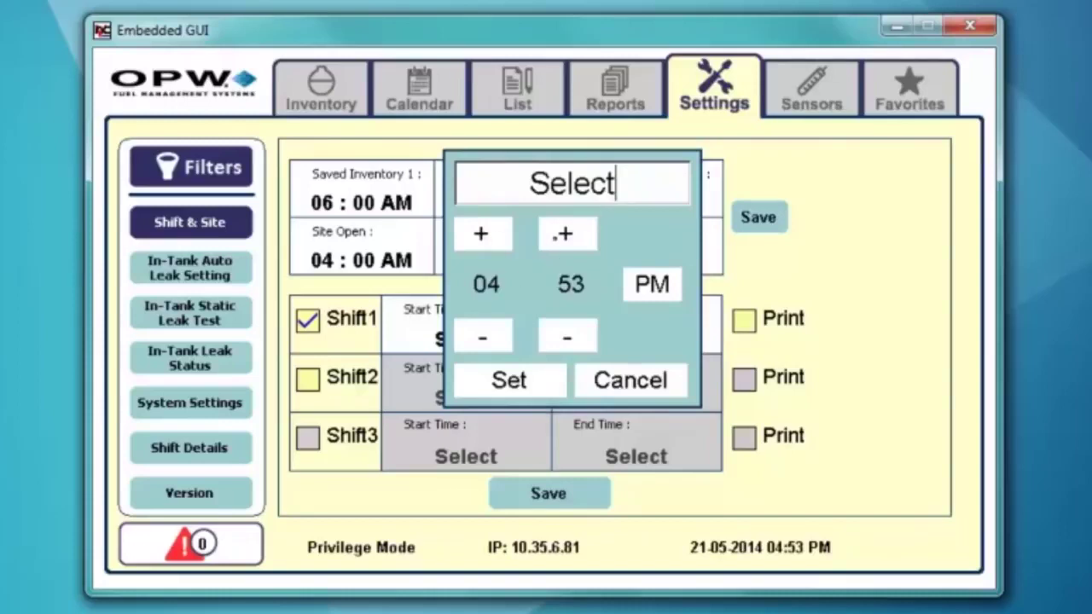
click(555, 237)
click(555, 237)
click(556, 237)
click(556, 237)
click(555, 237)
click(555, 237)
click(556, 237)
click(566, 233)
click(567, 337)
click(652, 284)
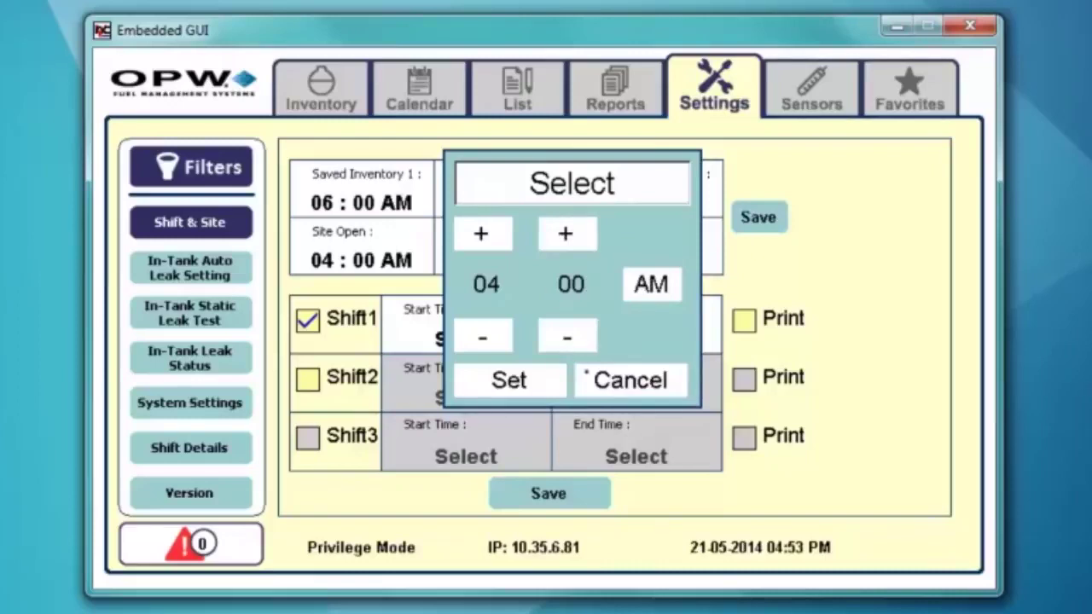
click(534, 383)
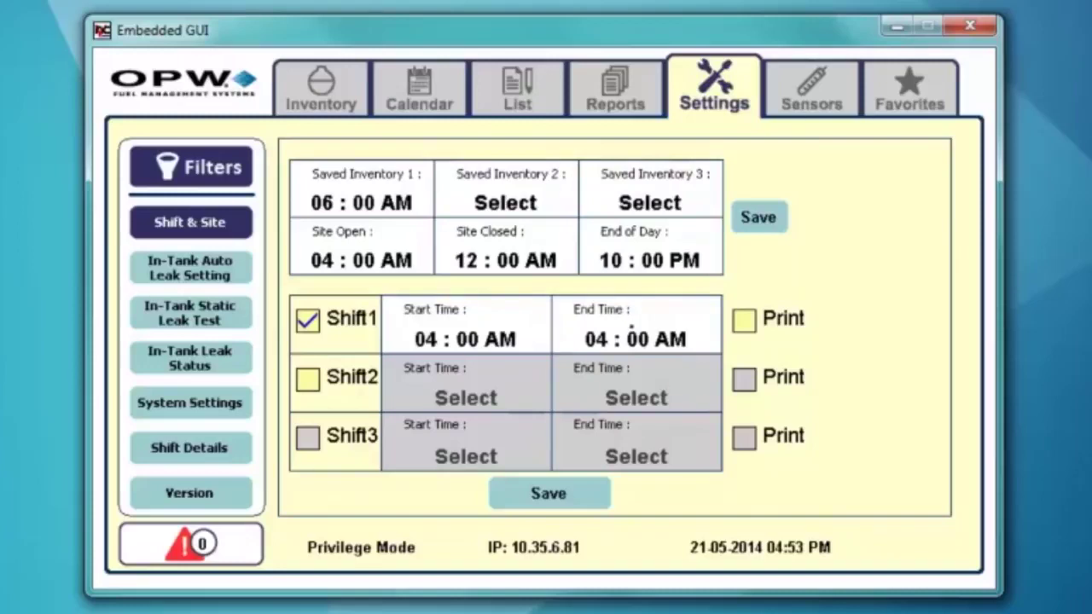
Set the Shift1 end time to 12:00 PM
click(630, 326)
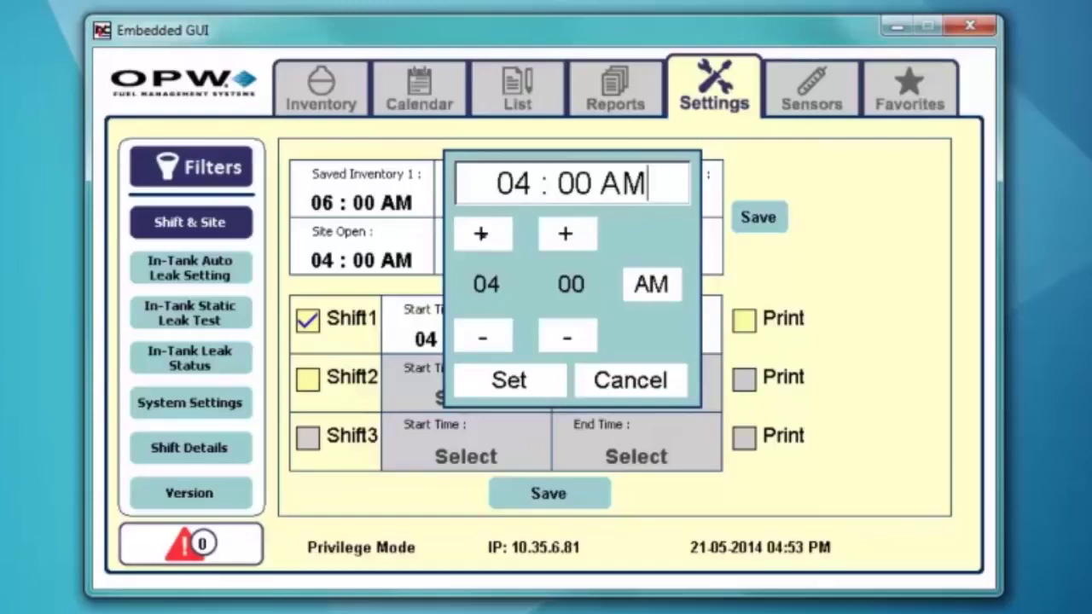
click(481, 235)
click(481, 235)
click(481, 235)
click(481, 235)
click(567, 235)
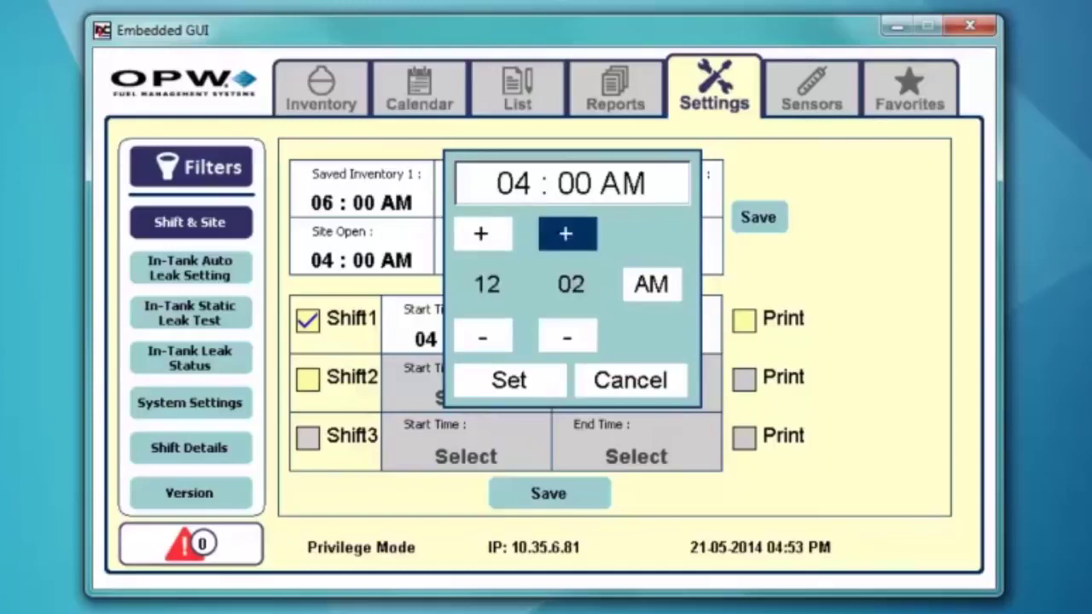
click(559, 333)
click(559, 333)
click(560, 332)
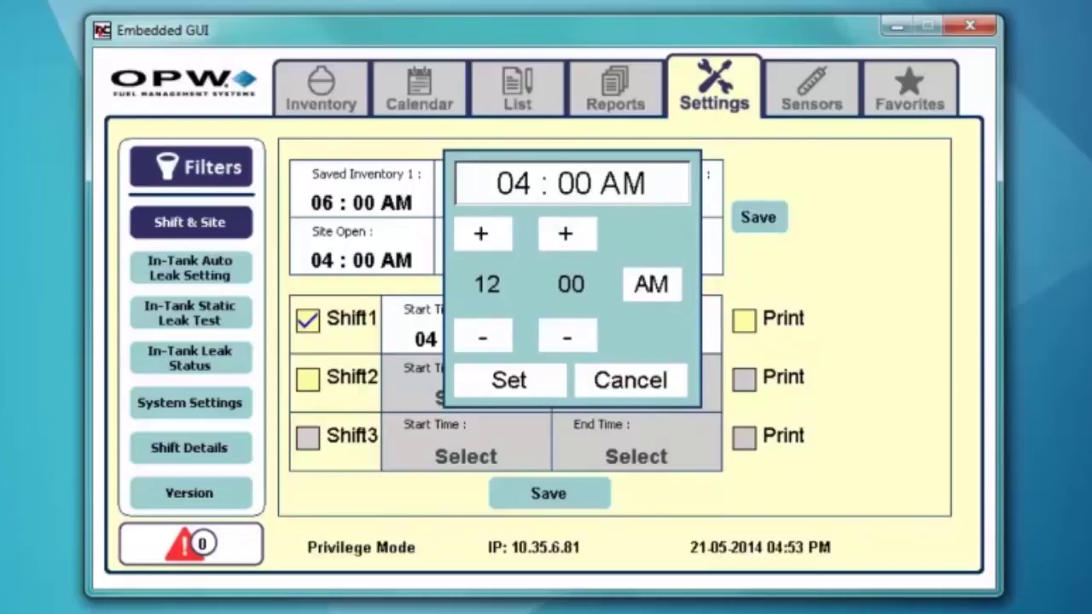
click(650, 284)
click(509, 380)
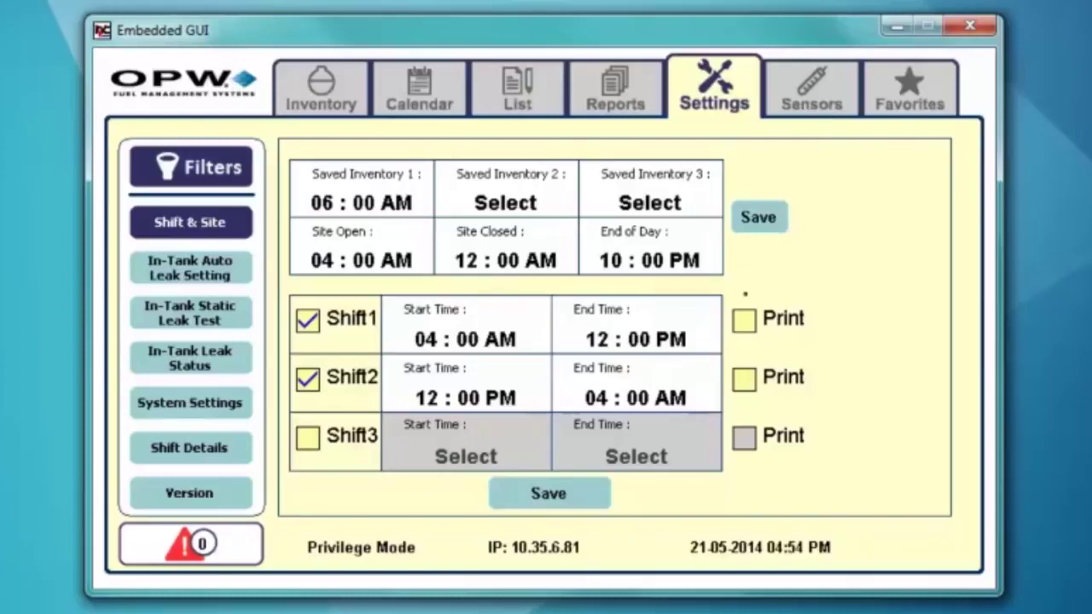
Enable Print for Shift1 and Shift2, save the shifts, and go to In-Tank Auto Leak Setting
click(743, 320)
click(742, 376)
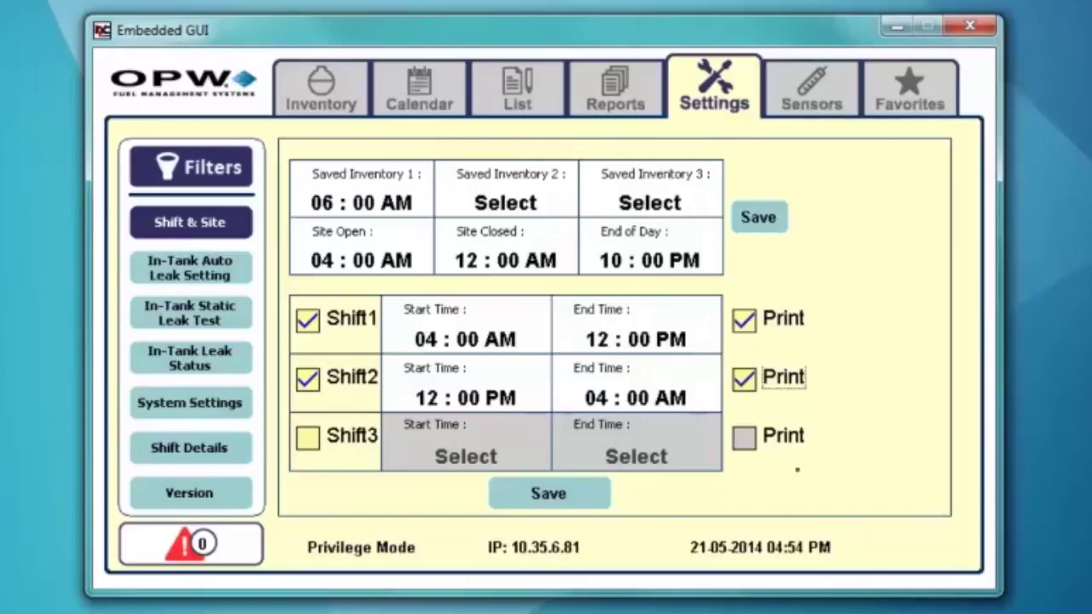
click(544, 341)
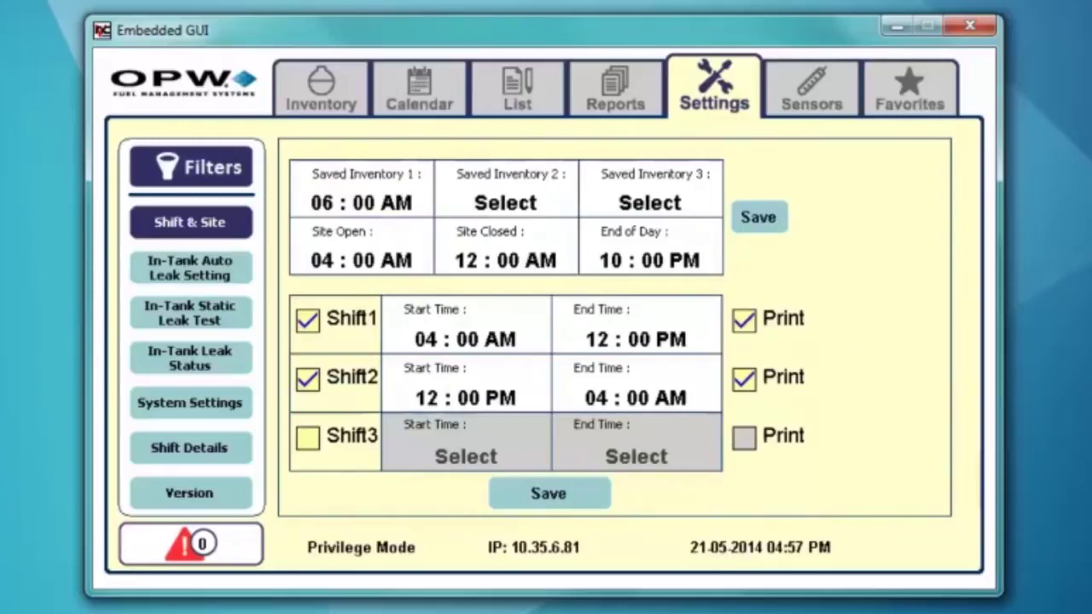
click(189, 268)
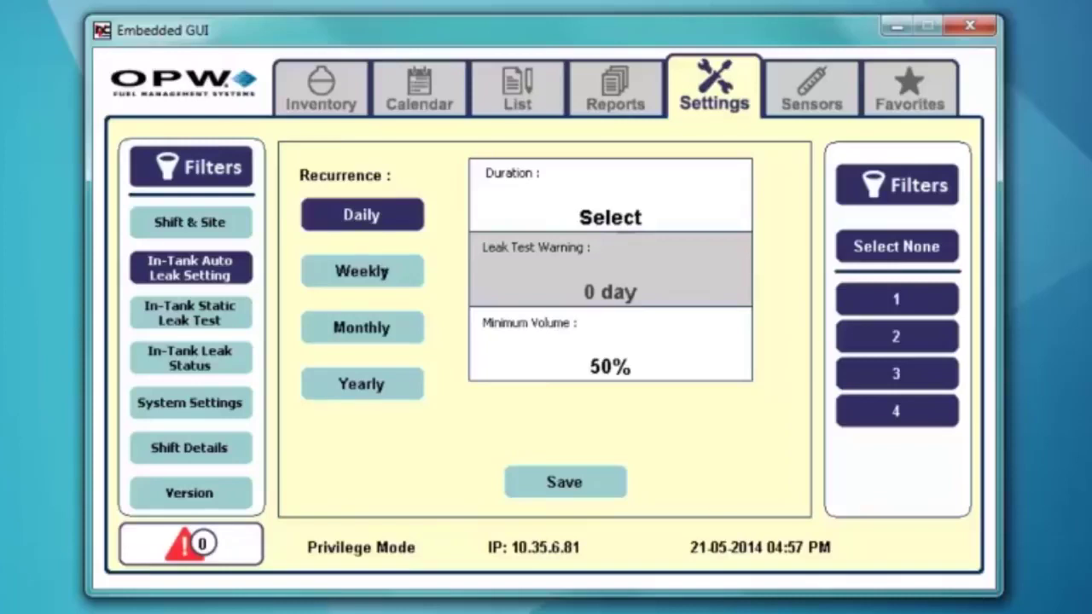
Switch the auto leak recurrence from Weekly to Monthly to Yearly, giving a 363-day warning
click(362, 271)
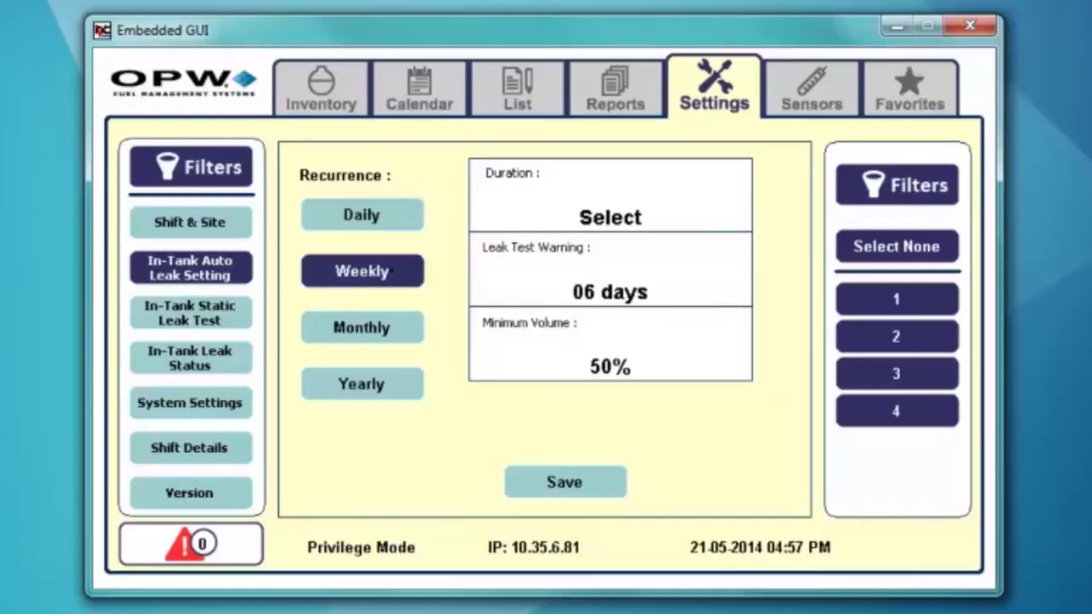
click(372, 328)
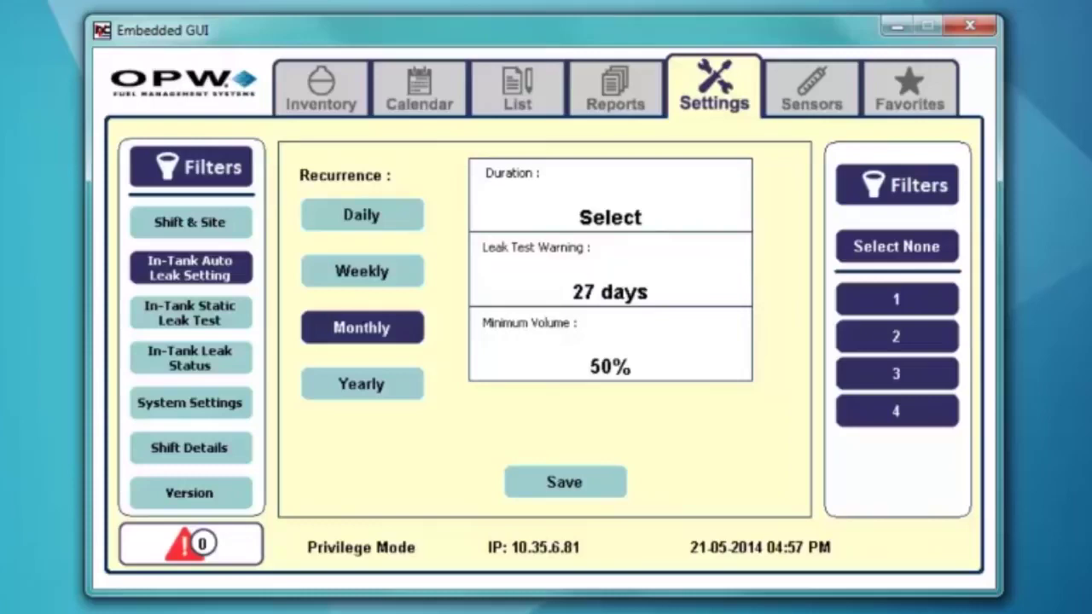
click(362, 384)
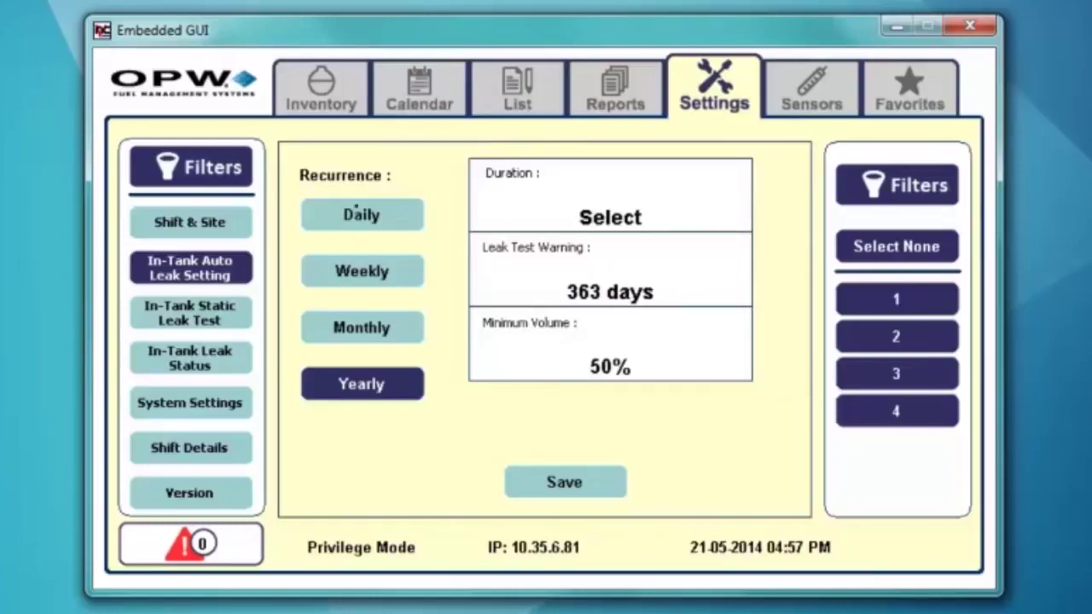
Set the auto leak test duration to 02:00 and change recurrence from Daily to Weekly
click(357, 218)
click(605, 216)
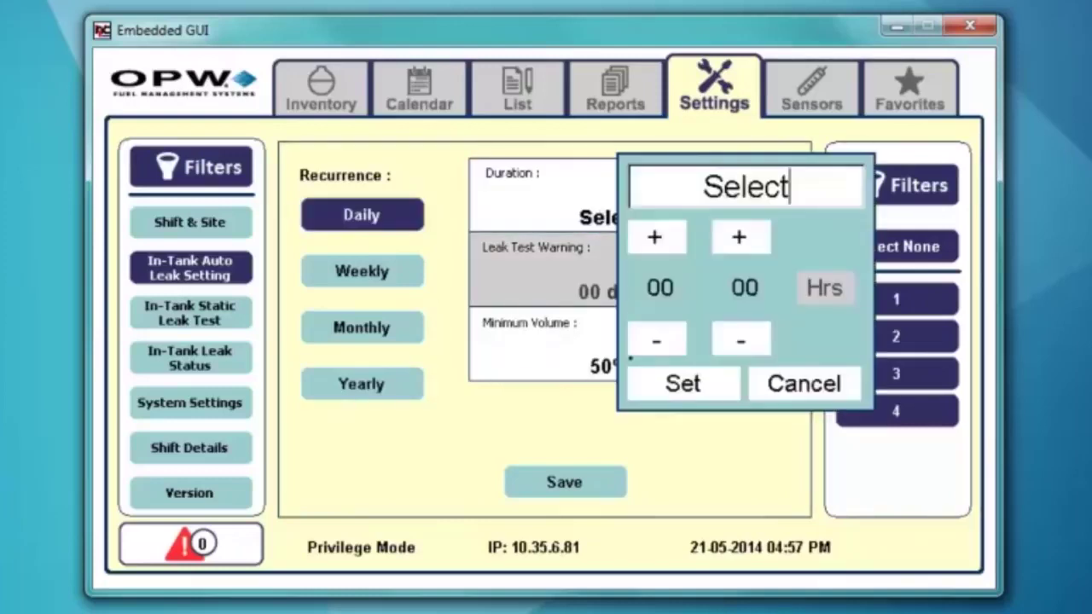
click(655, 239)
click(686, 385)
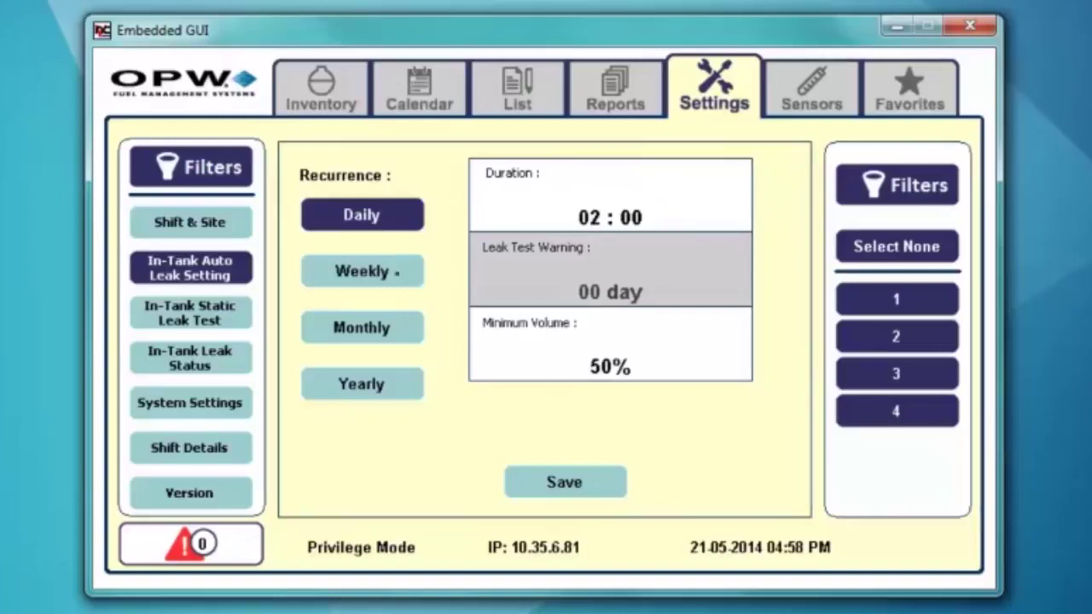
click(396, 271)
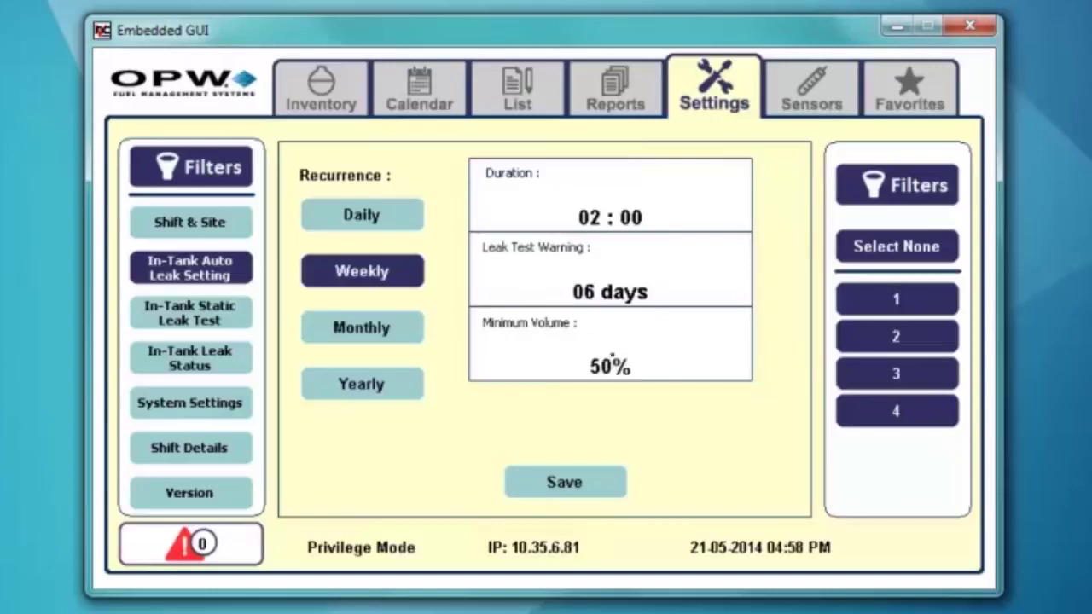
Keep the minimum volume at 50% and save the auto leak test settings
click(599, 375)
click(618, 333)
click(618, 332)
click(618, 333)
click(617, 332)
click(617, 333)
click(618, 230)
click(617, 230)
click(618, 230)
click(618, 230)
click(618, 230)
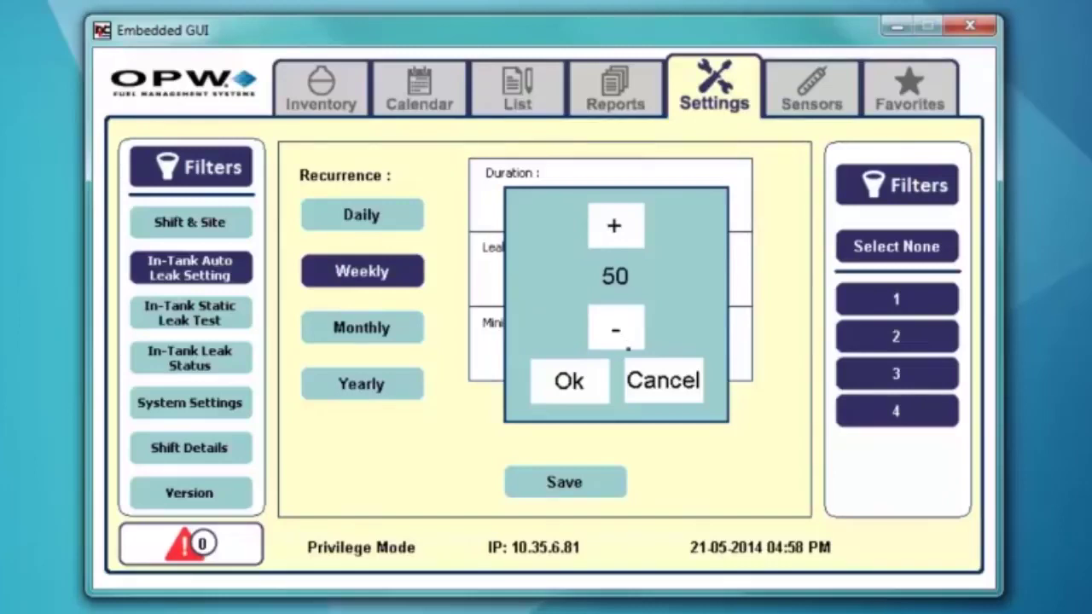
click(564, 384)
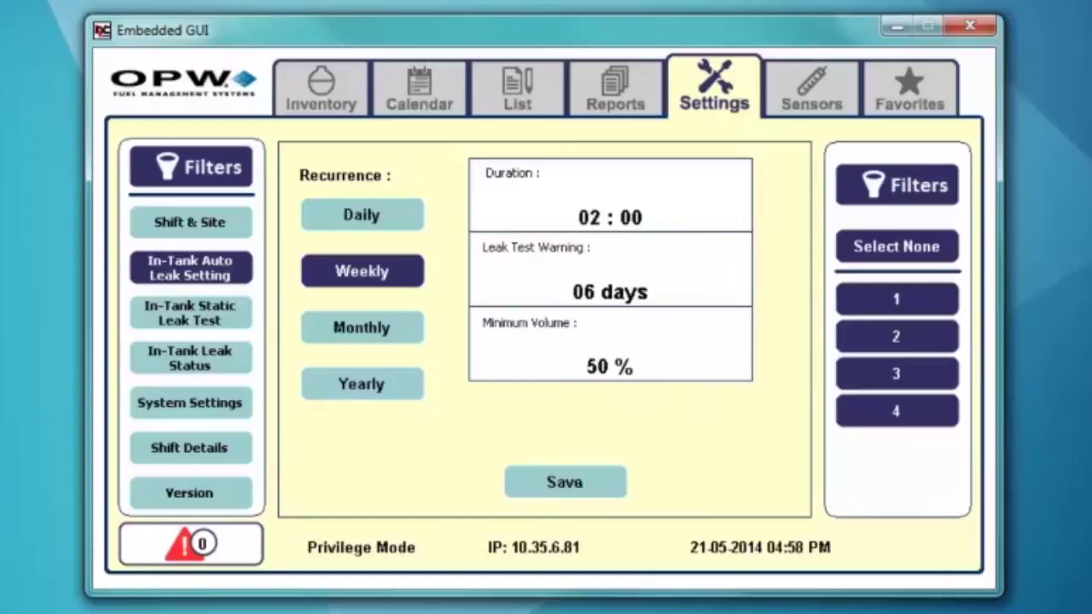
click(600, 472)
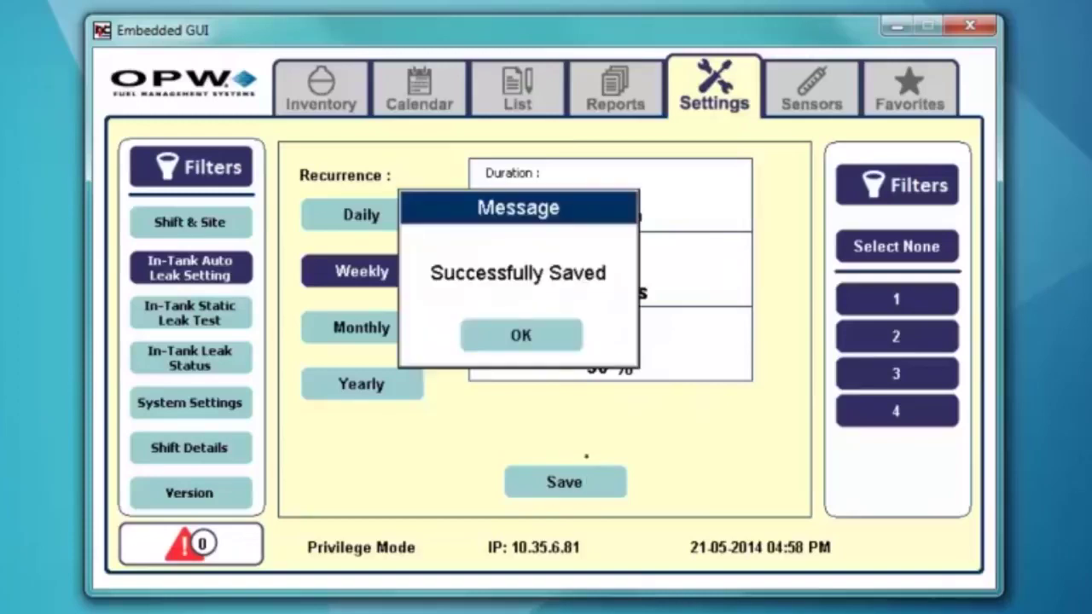
click(512, 336)
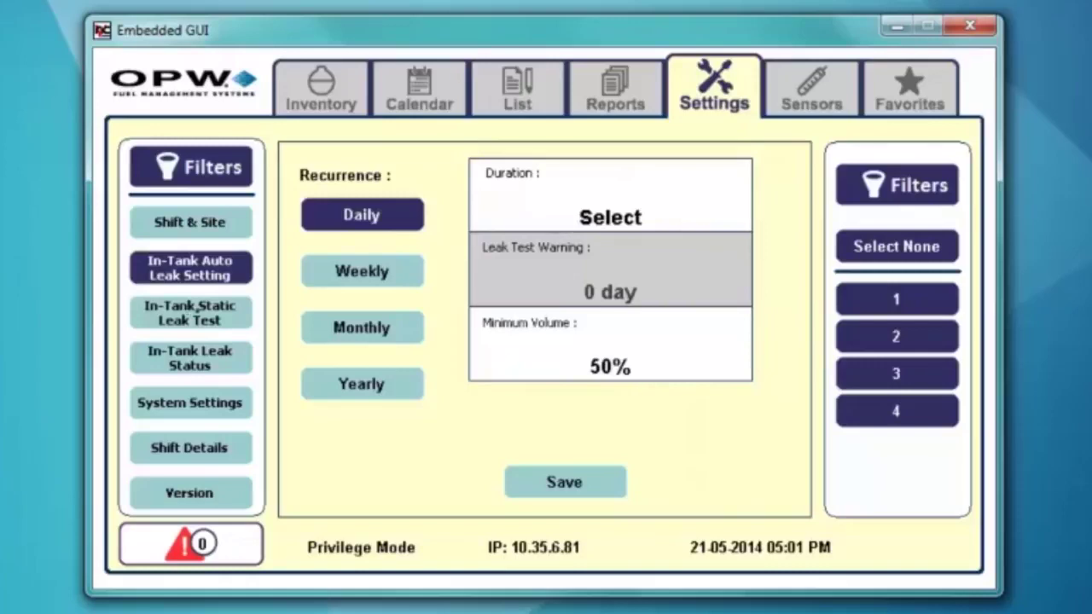
Give the In-Tank Static Leak Test a 02:00 duration and set it to Run Later
click(197, 311)
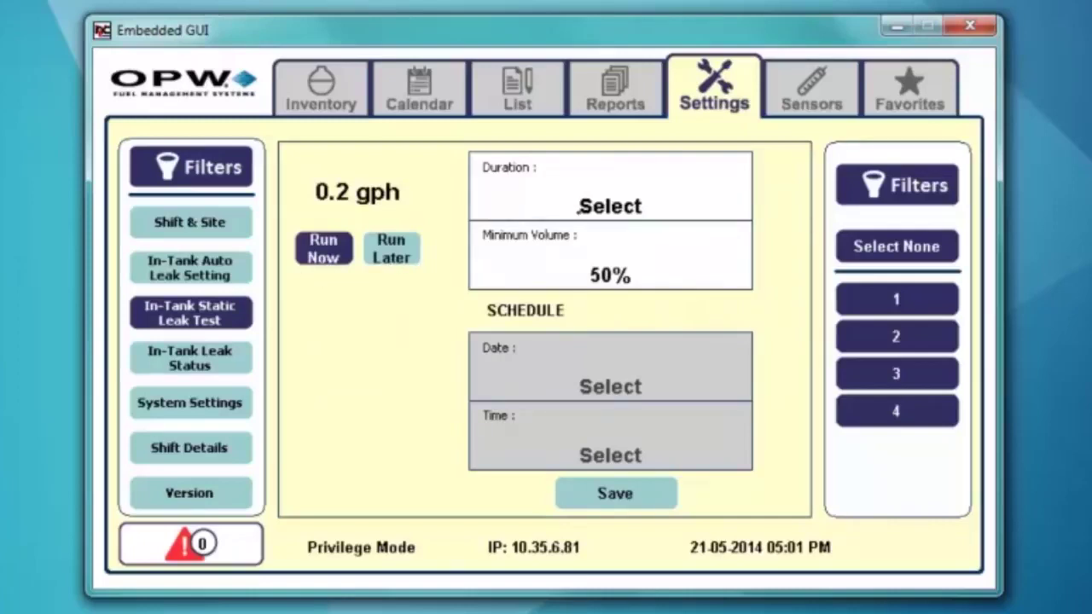
click(623, 188)
click(654, 238)
click(655, 238)
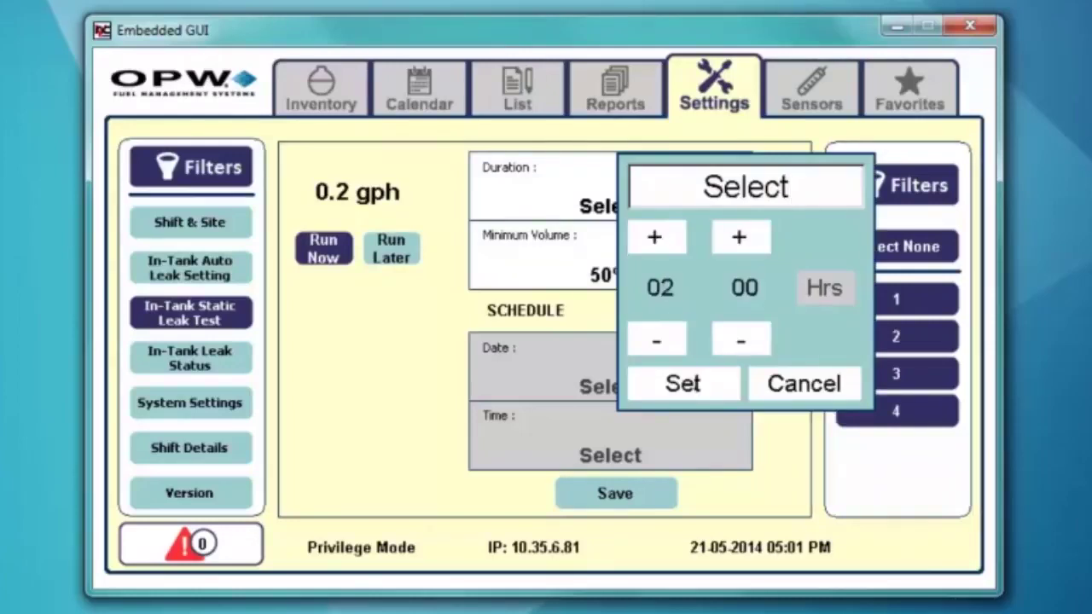
click(681, 372)
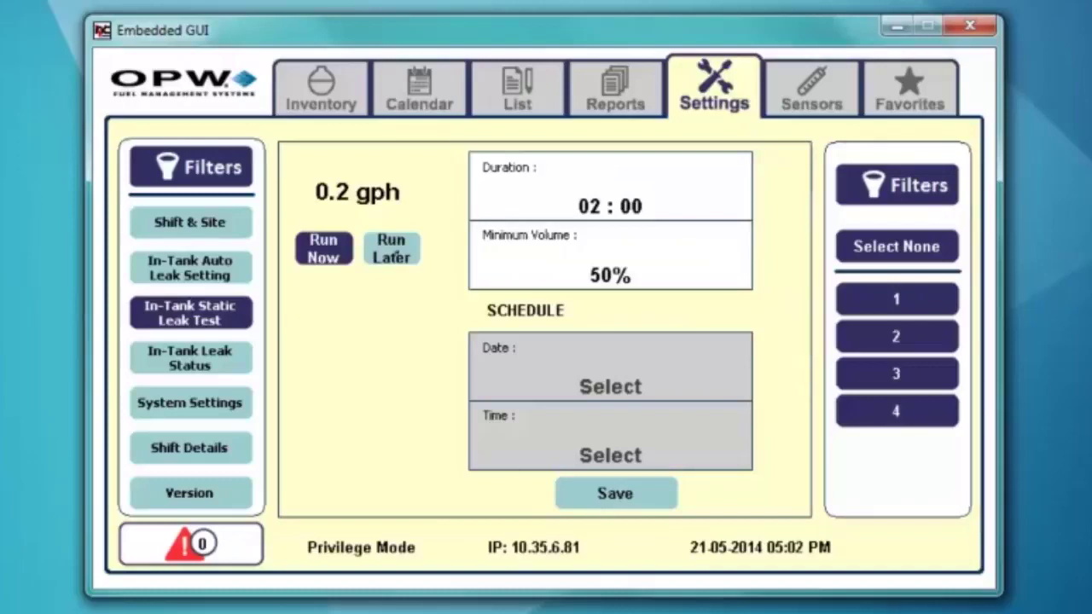
click(394, 260)
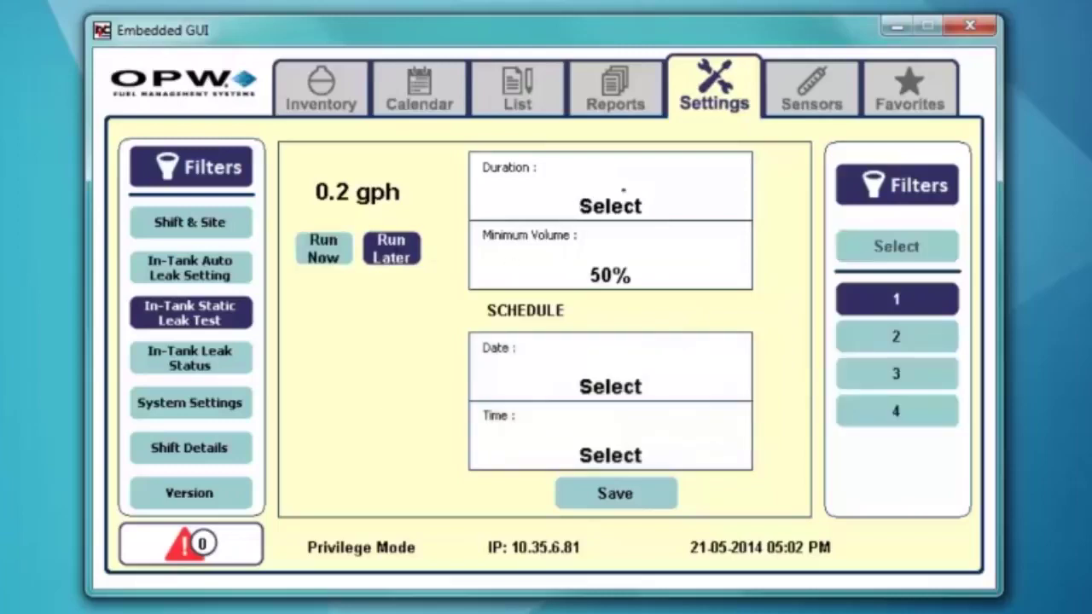
Set the static leak test duration to 02:00 and the date to 25 May 2014
click(623, 190)
click(654, 239)
click(653, 239)
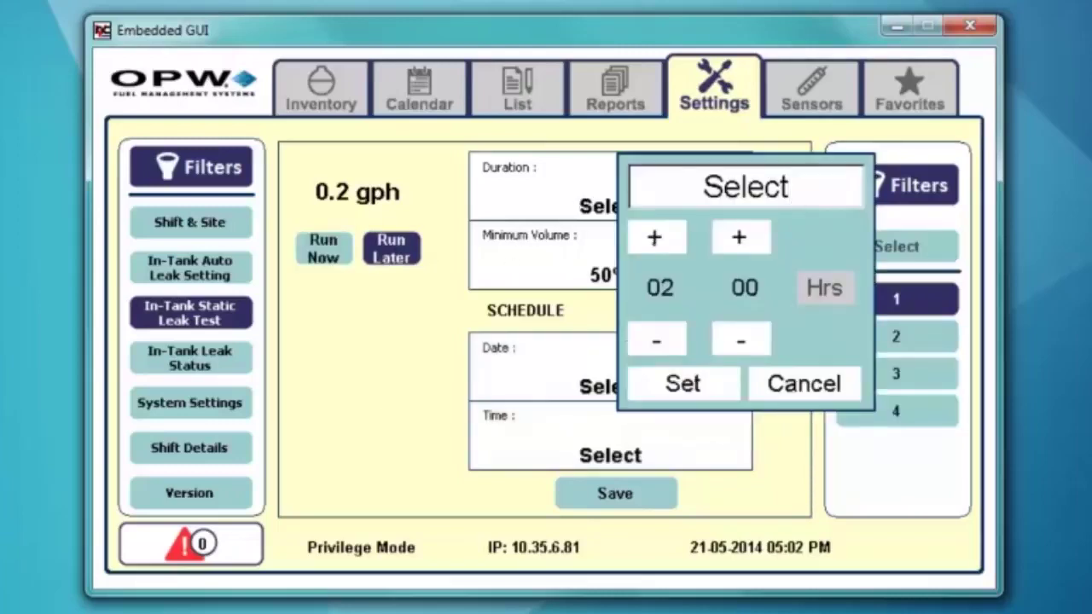
click(683, 389)
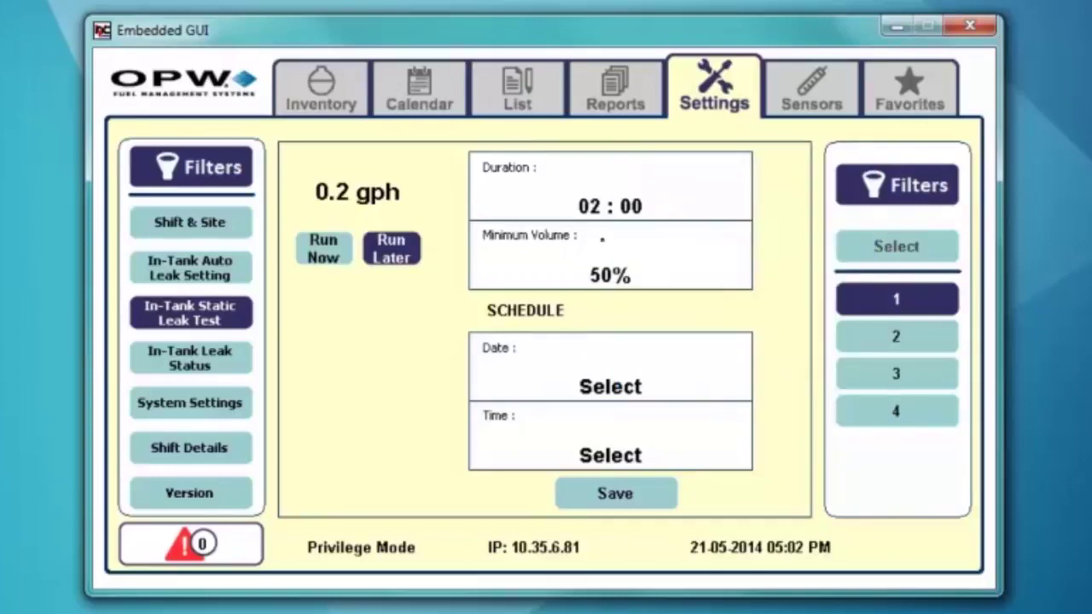
click(602, 372)
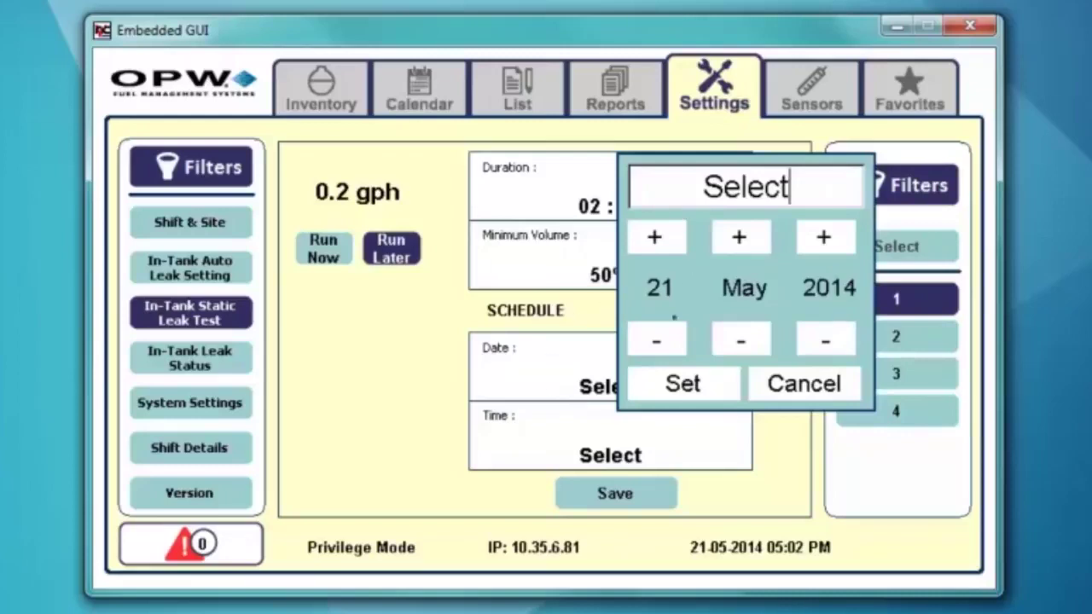
click(657, 237)
click(658, 238)
click(658, 237)
click(657, 237)
click(693, 388)
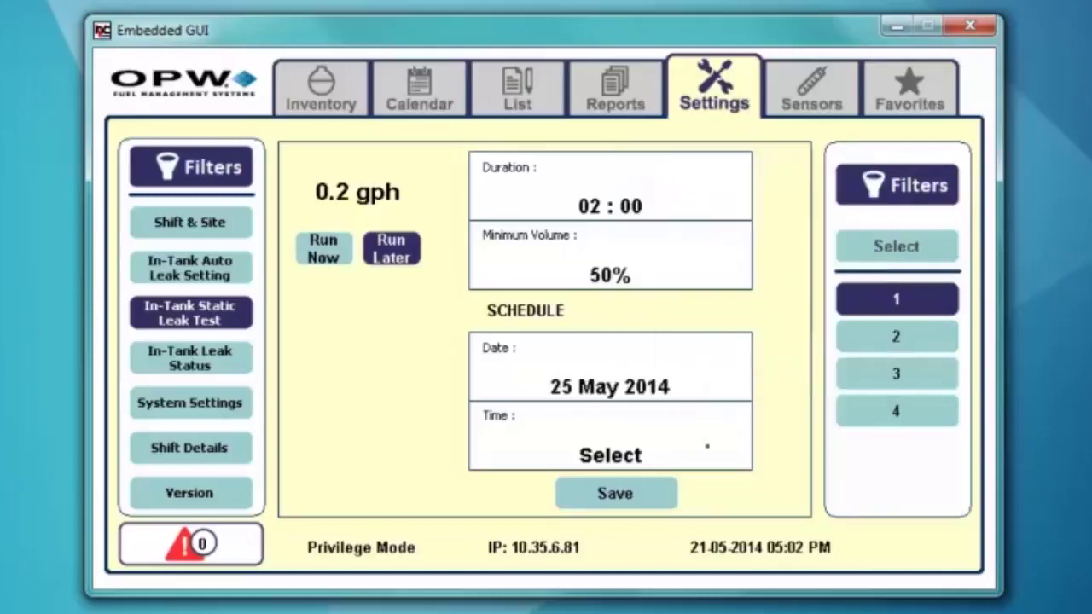
Set the start time to 12:00 PM and add tank 2 to the test
click(611, 454)
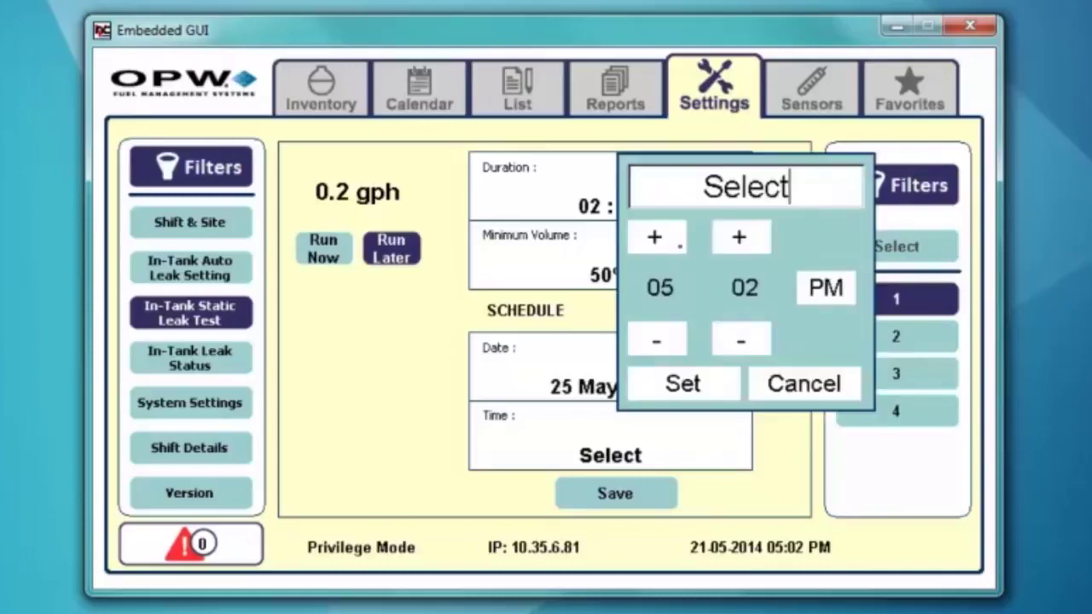
click(663, 239)
click(664, 239)
click(663, 240)
click(664, 240)
click(663, 239)
click(658, 240)
click(658, 240)
click(659, 239)
click(656, 339)
click(740, 237)
click(682, 383)
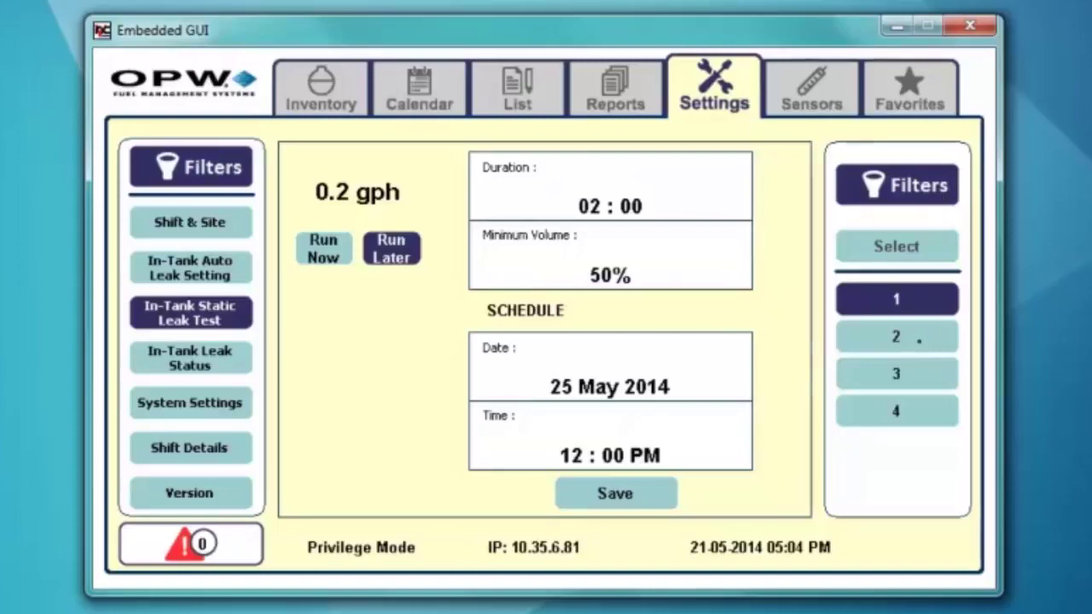
click(901, 340)
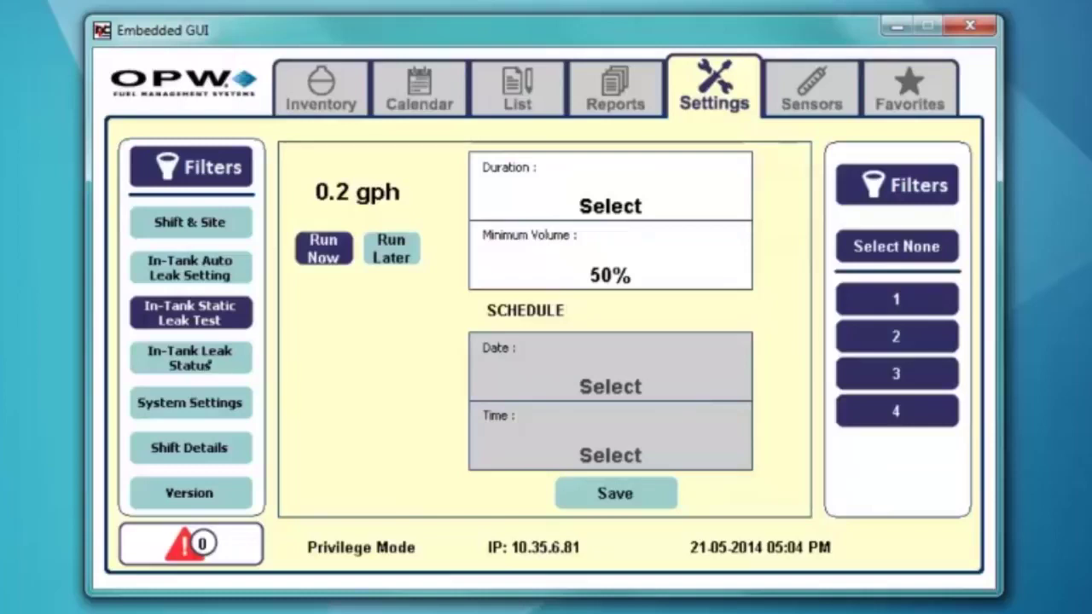
Check In-Tank Leak Status for no tanks, tank 1, tank 3 and all tanks, then request Shift Details
click(209, 363)
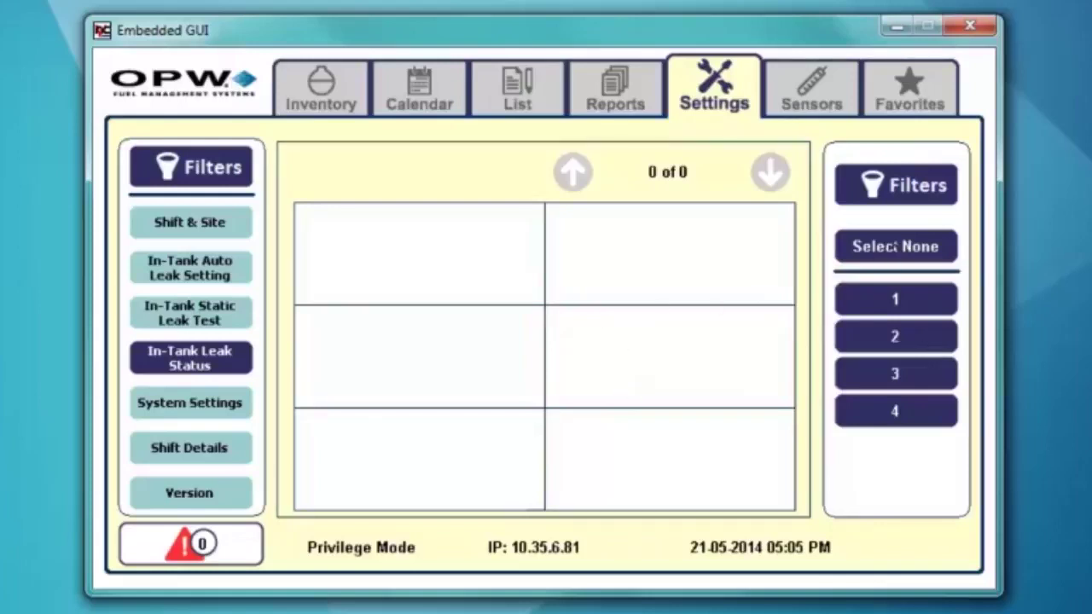
click(895, 247)
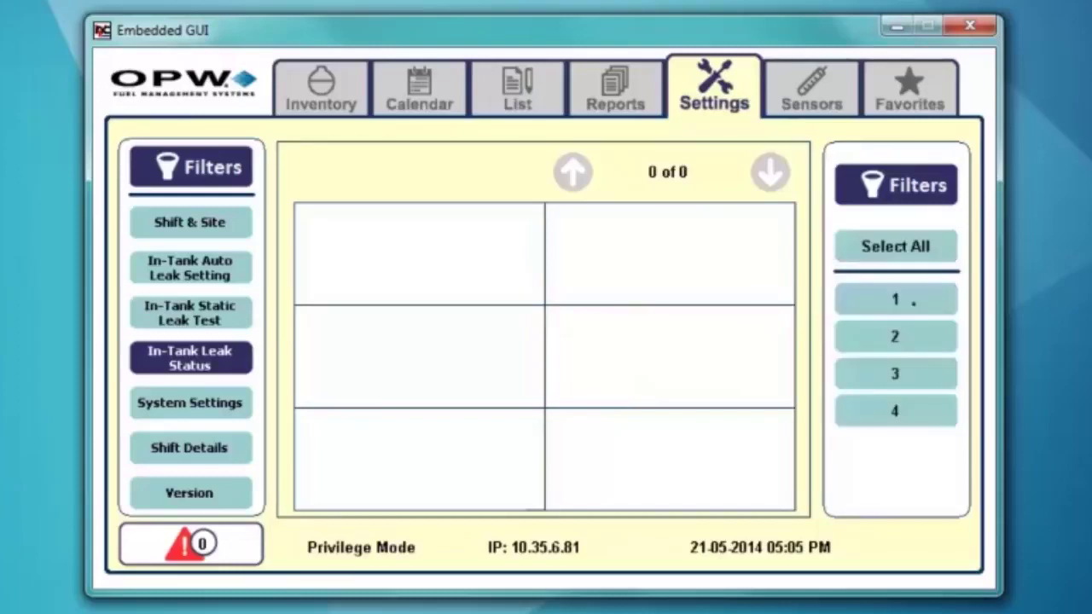
click(912, 301)
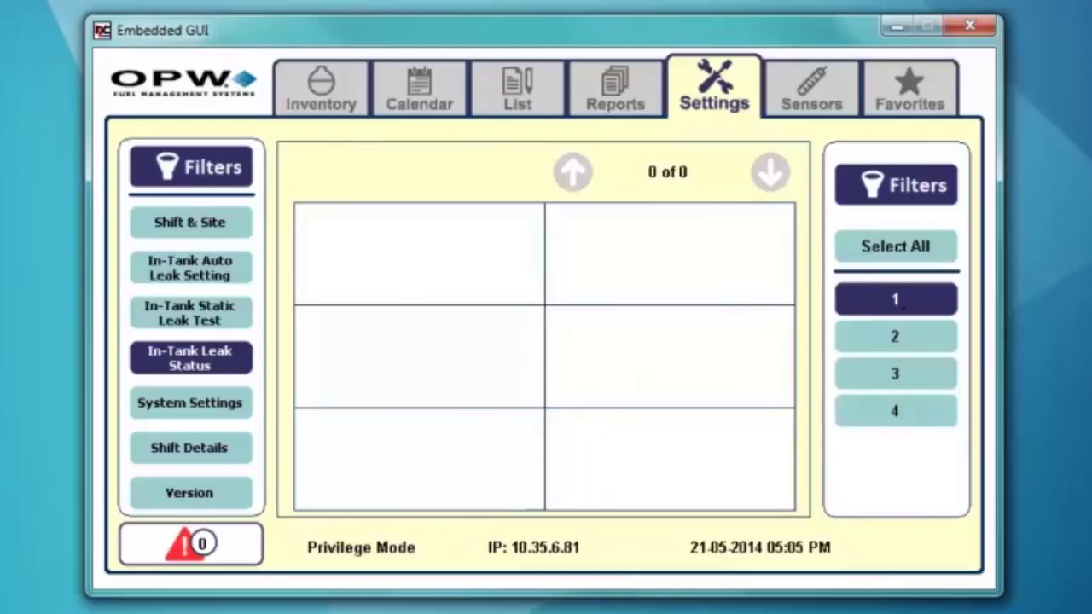
click(886, 382)
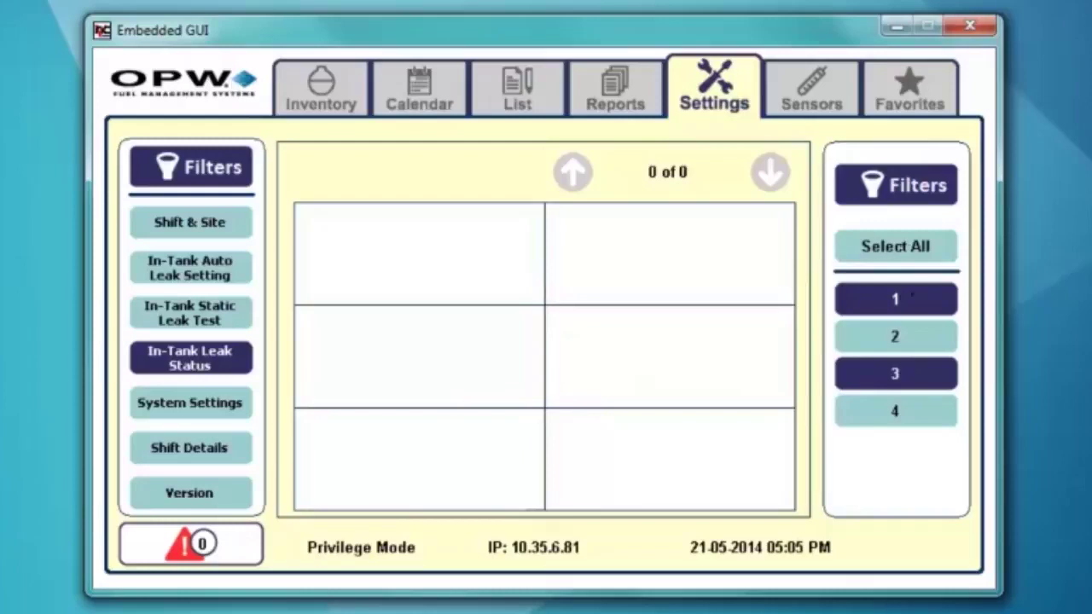
click(903, 246)
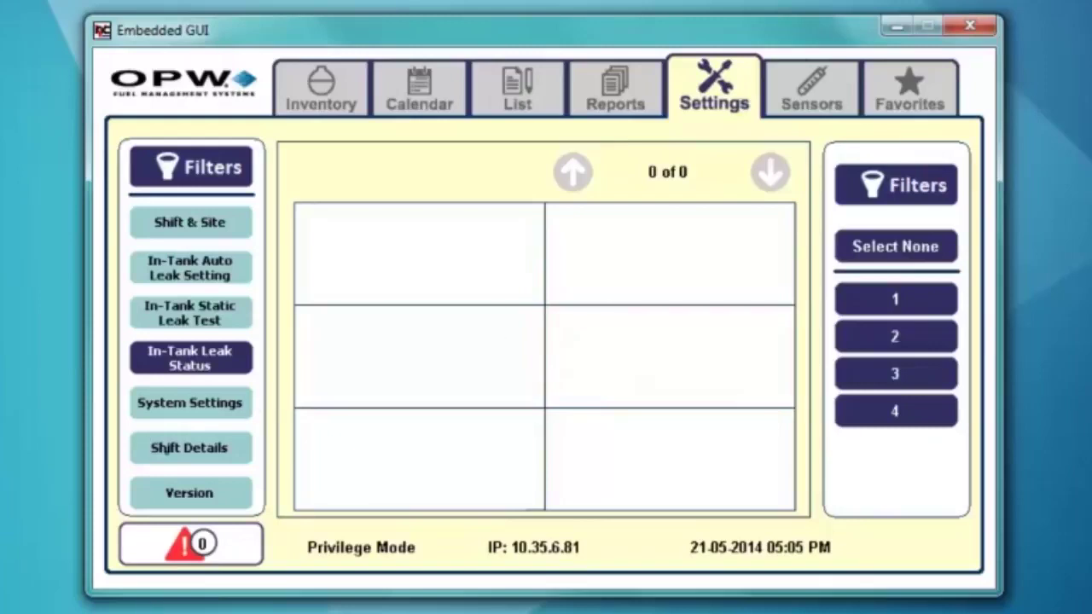
click(165, 453)
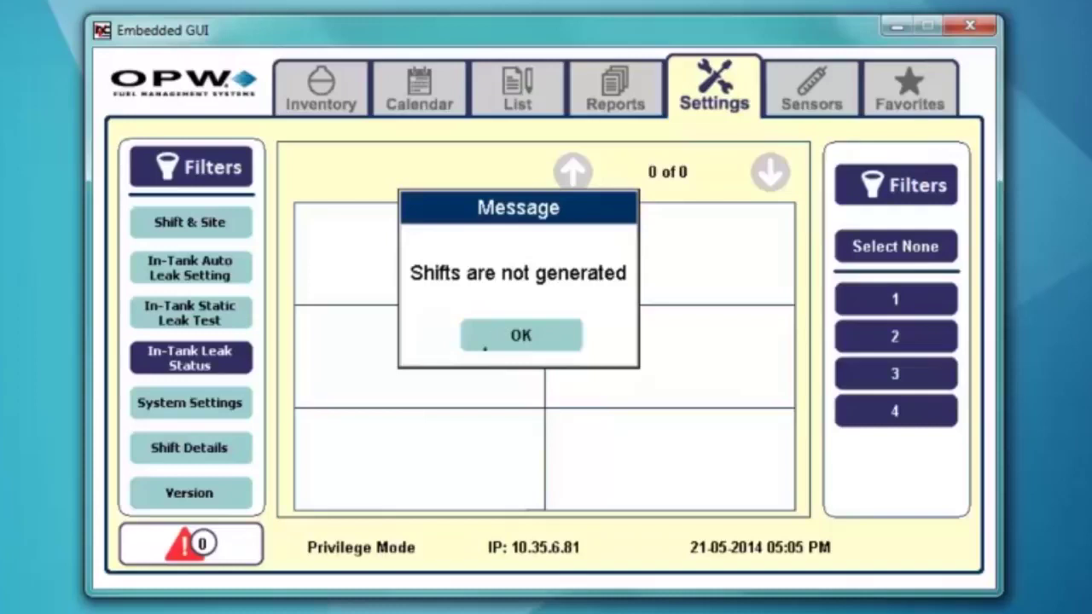
Dismiss the 'Shifts are not generated' message and view the System Version Information
click(518, 338)
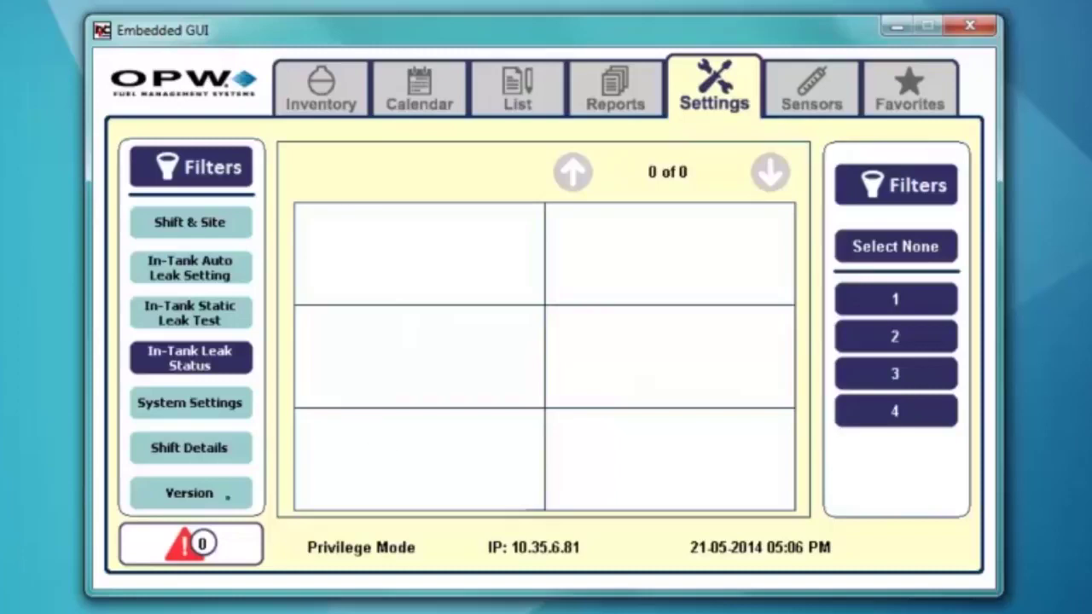
click(212, 496)
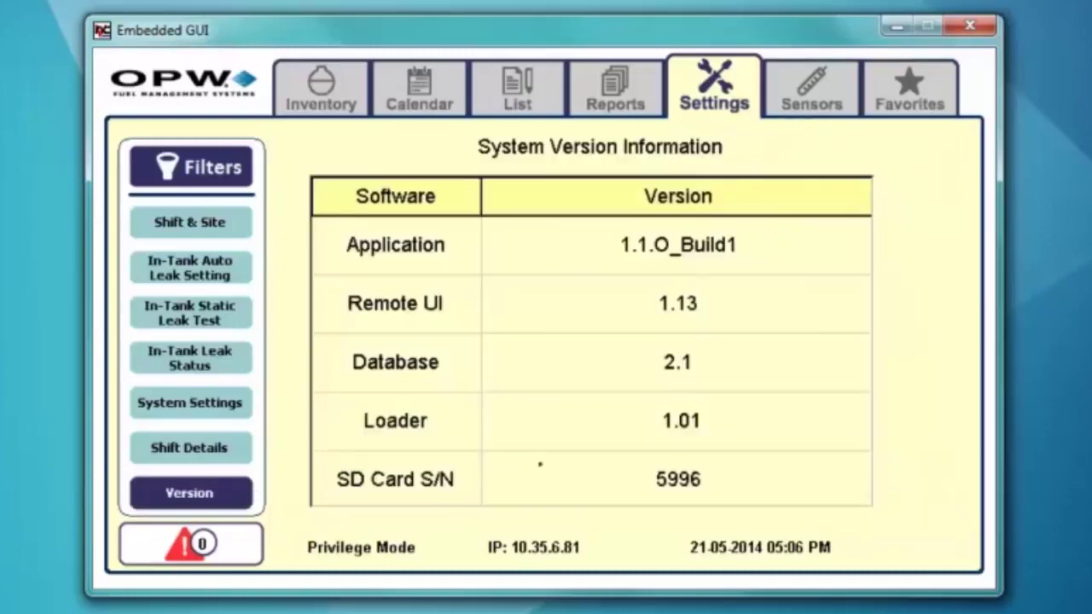